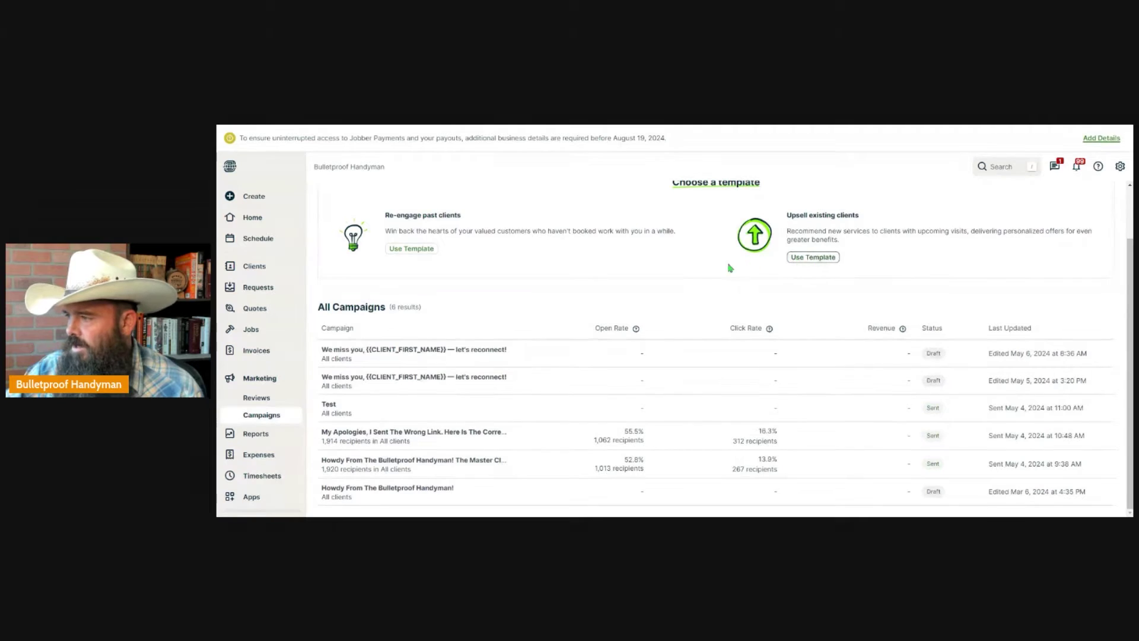
# Create a new campaign using the Start from Scratch template and continue to the recipients
pyautogui.scroll(1, 724, 261)
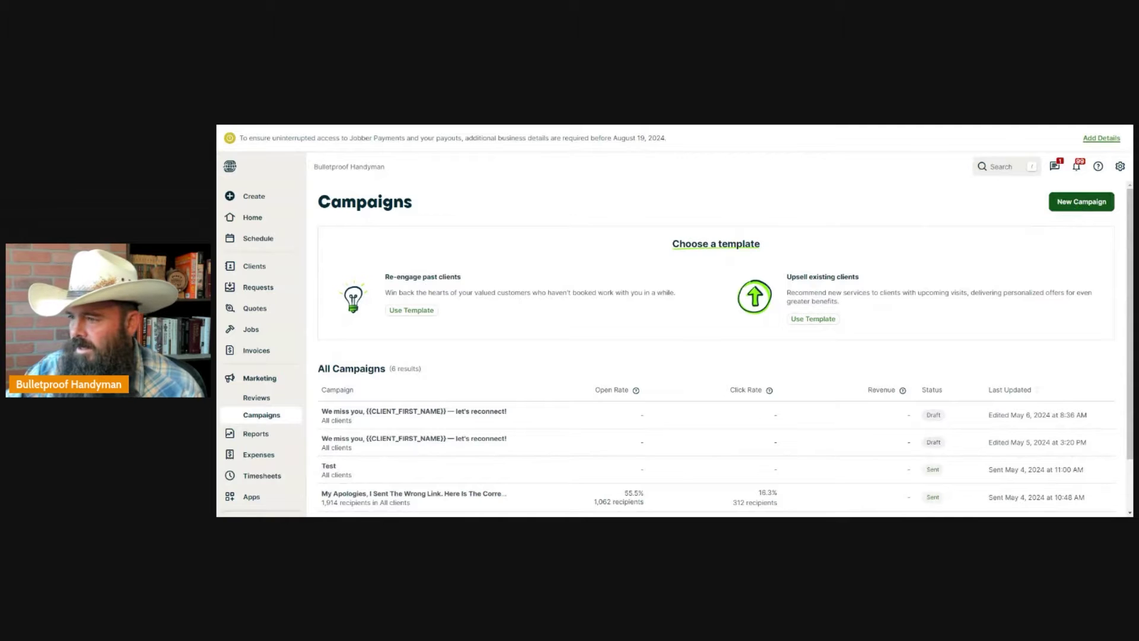
pyautogui.click(1068, 202)
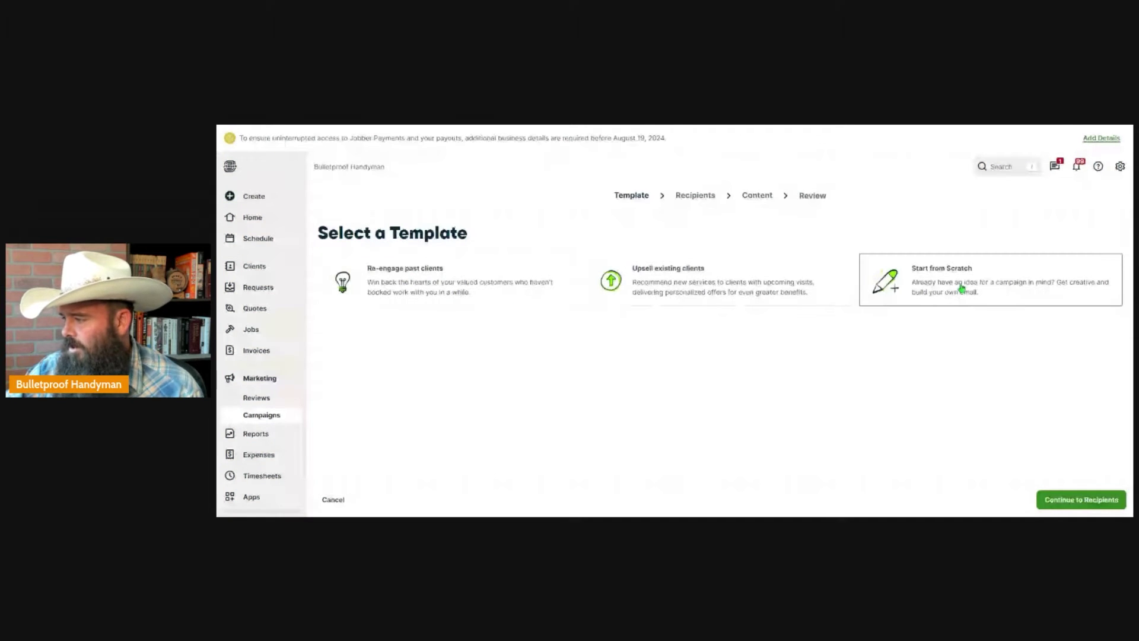
pyautogui.click(961, 287)
pyautogui.click(1068, 499)
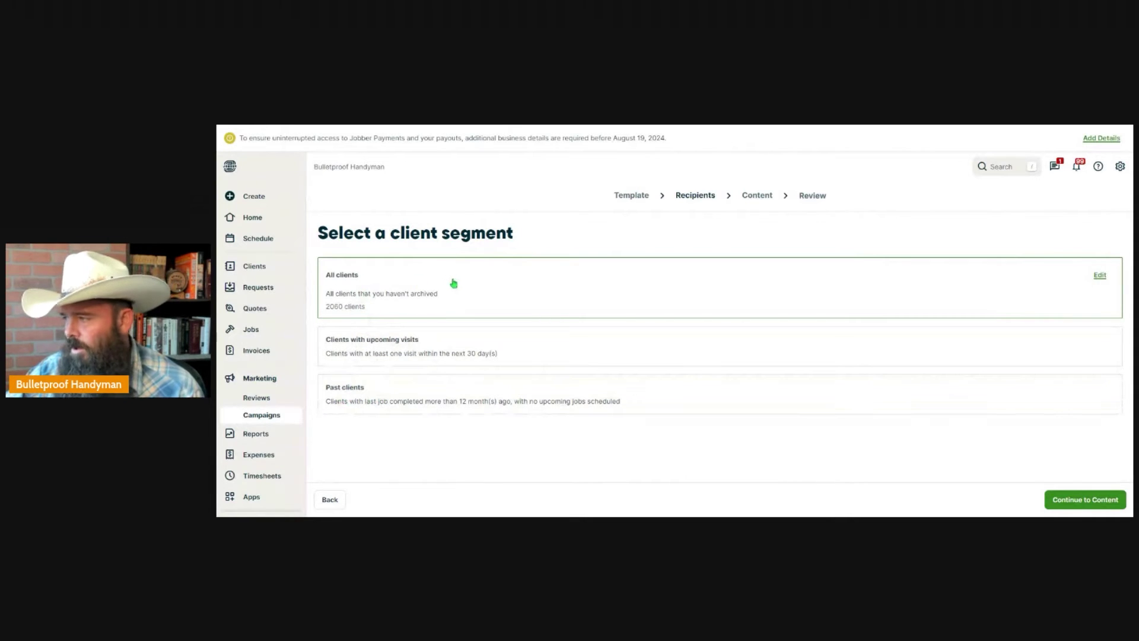
# Try filtering the All clients segment with a client tags criterion set to contain an existing tag, and close without updating the segment
pyautogui.click(1100, 277)
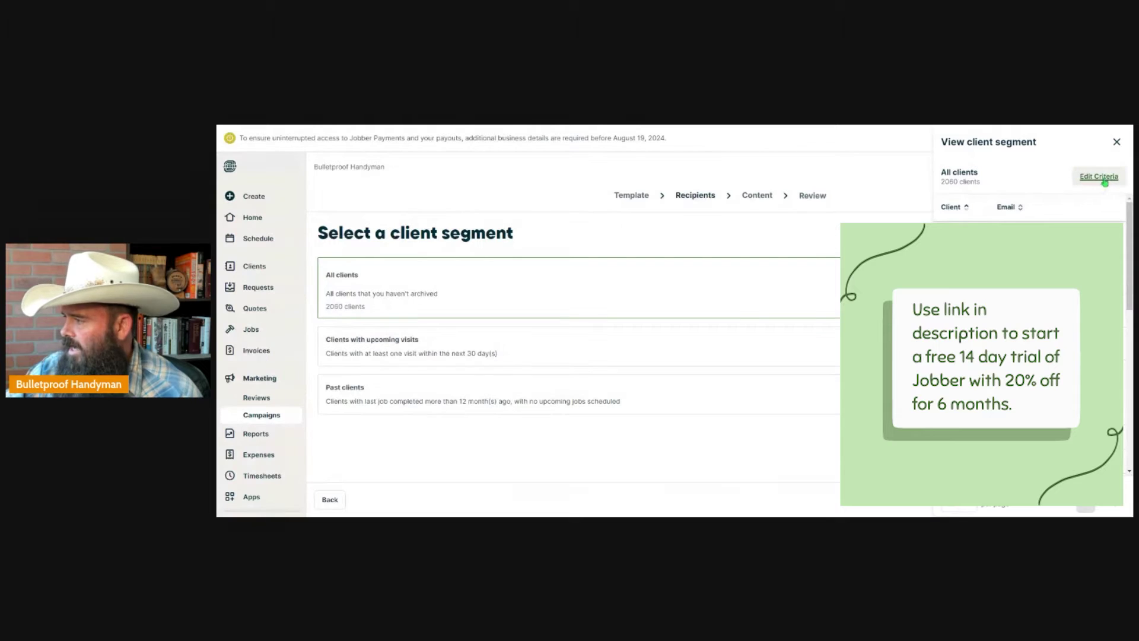
pyautogui.click(1102, 178)
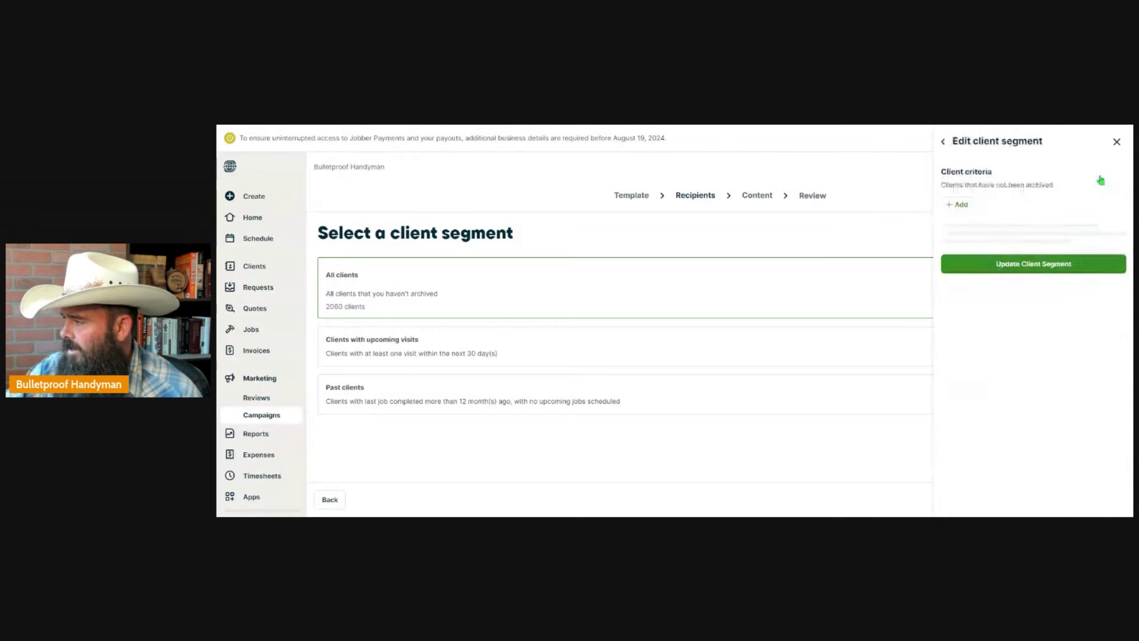
pyautogui.click(974, 208)
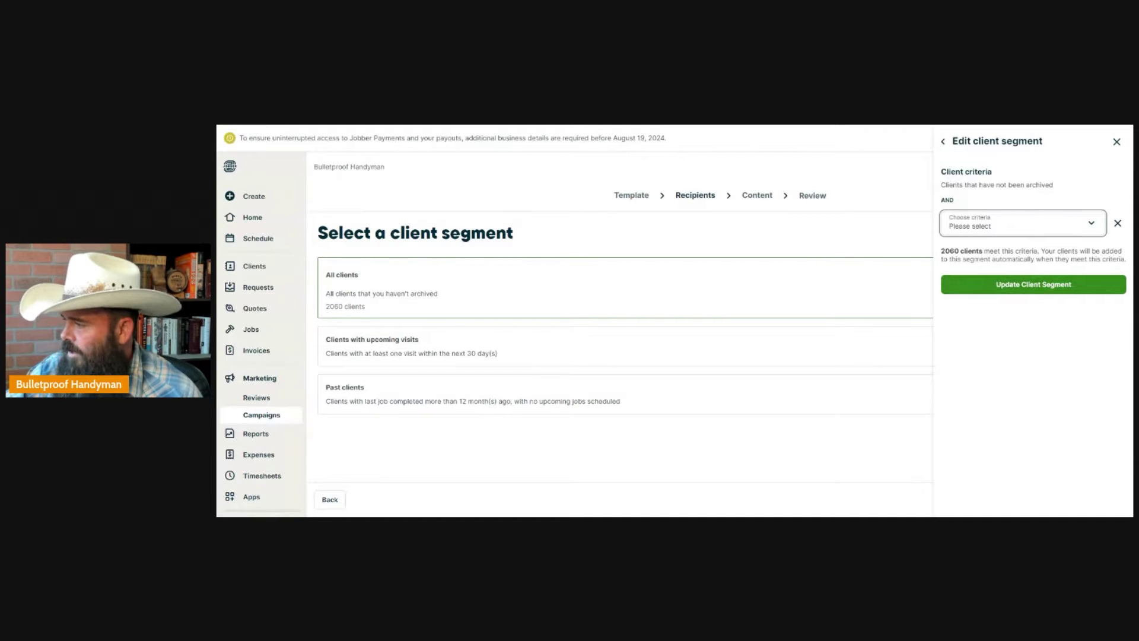
pyautogui.click(973, 249)
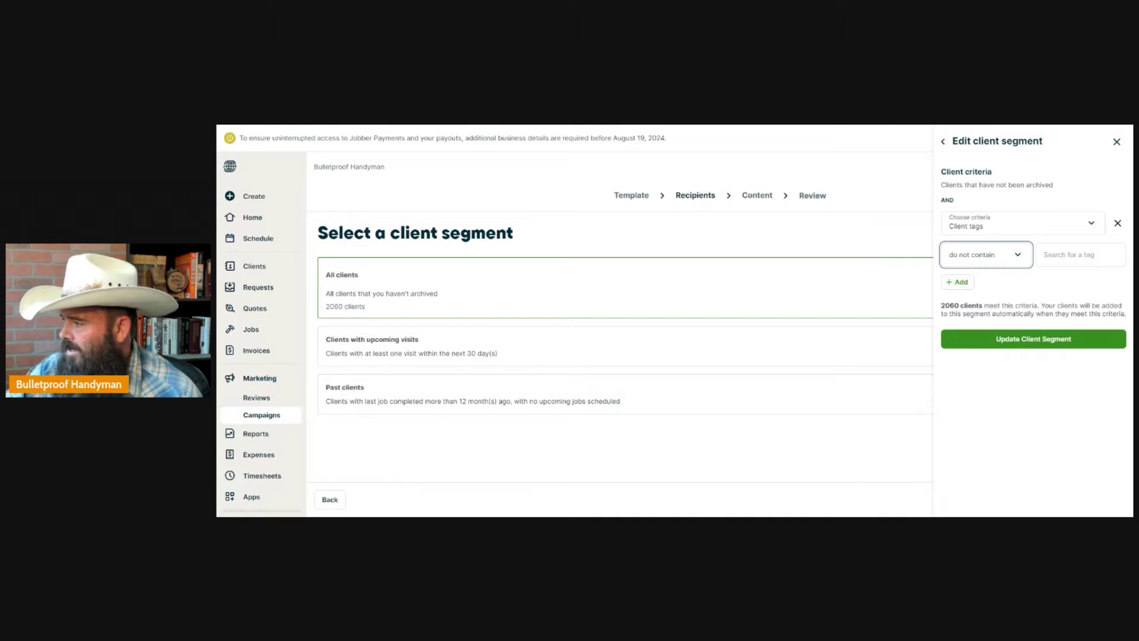
pyautogui.click(967, 280)
pyautogui.click(1070, 255)
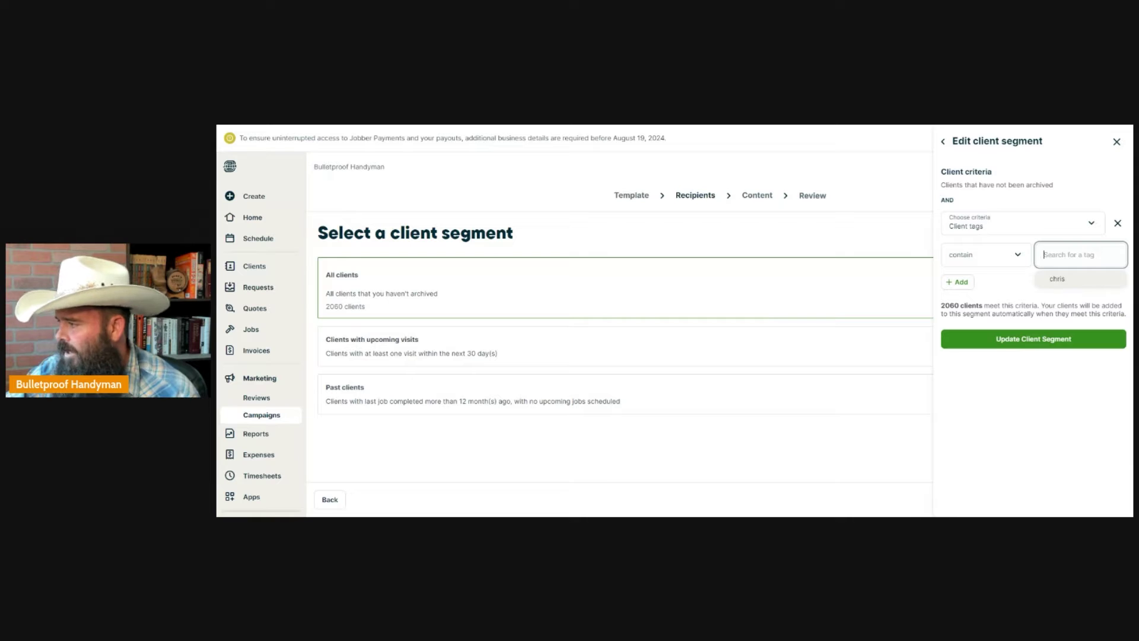
pyautogui.click(1060, 282)
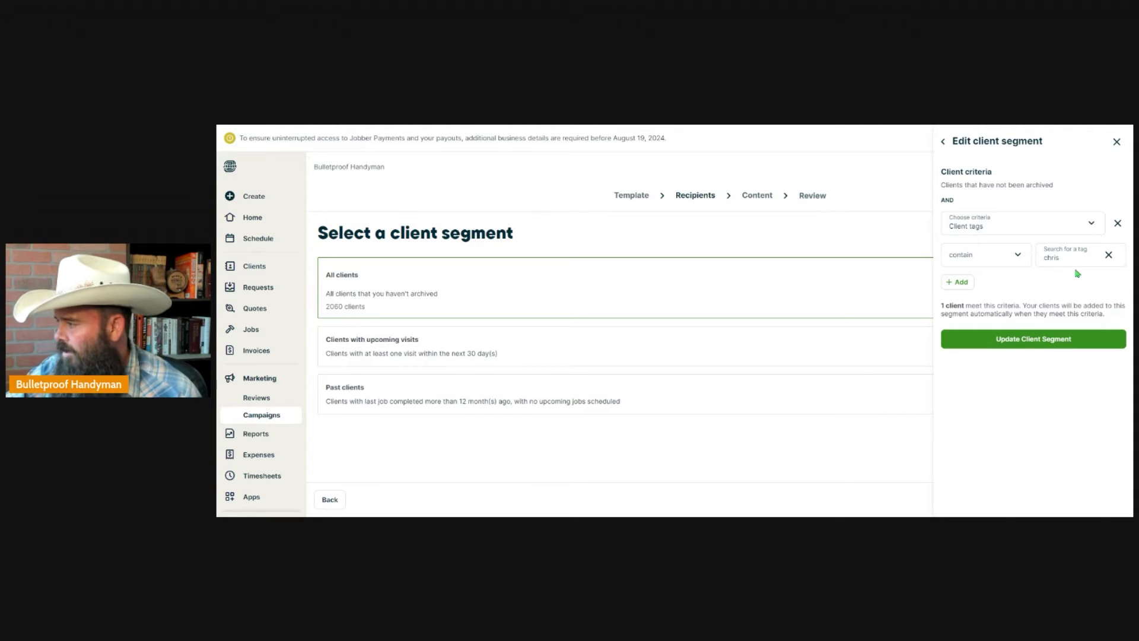
pyautogui.click(1108, 255)
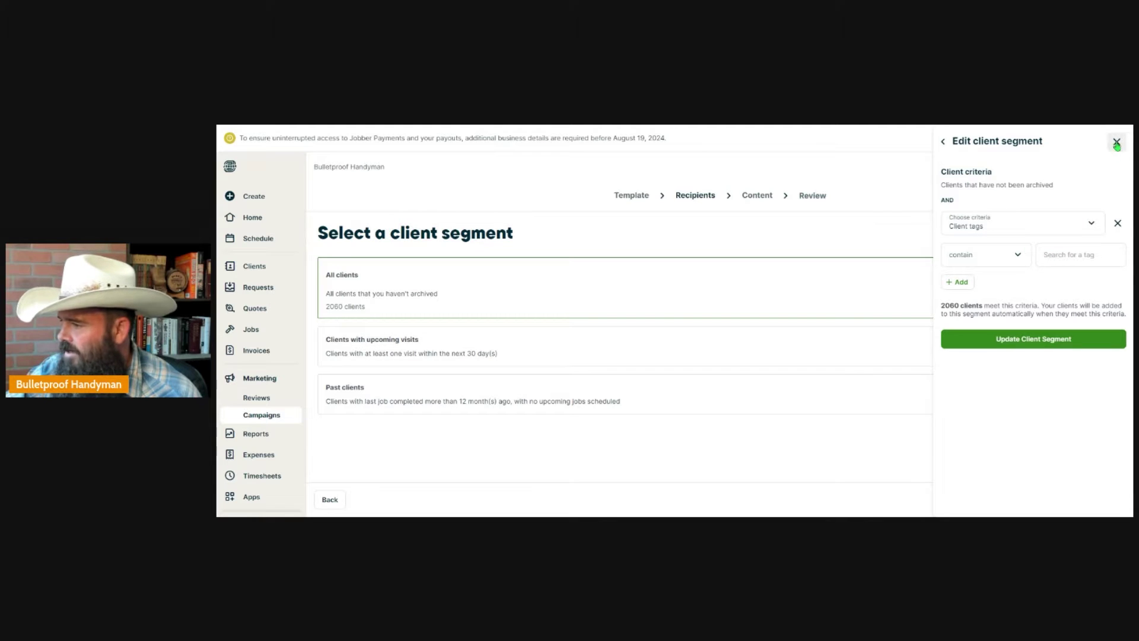
pyautogui.click(1117, 142)
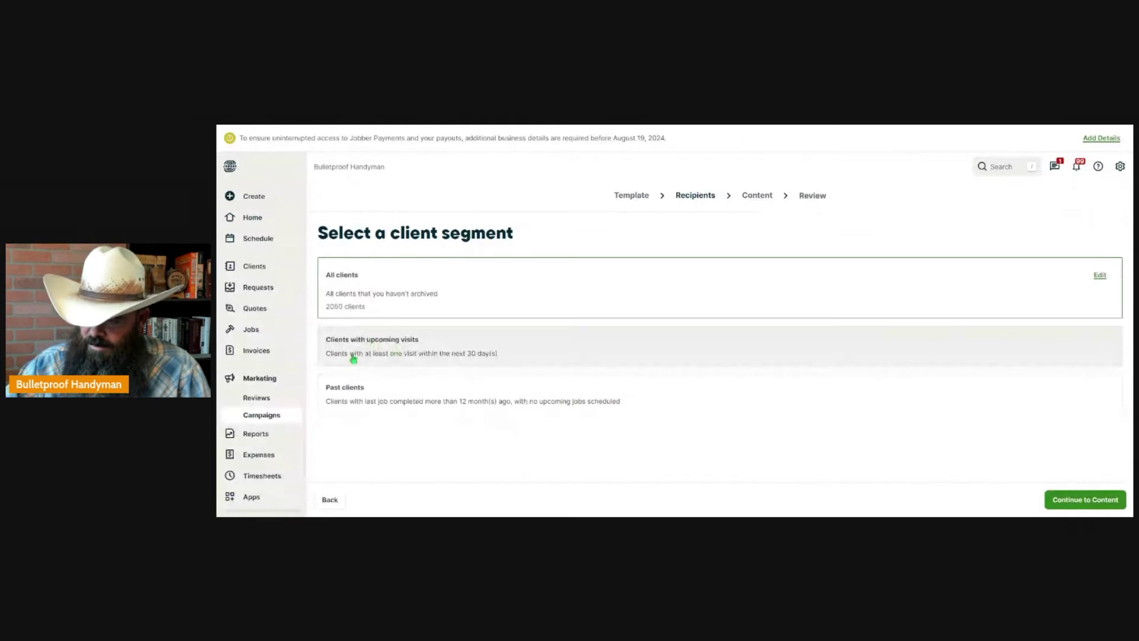
# Try changing the Past clients segment's last-job criterion to 12 days ago, and close without updating the segment
pyautogui.click(386, 403)
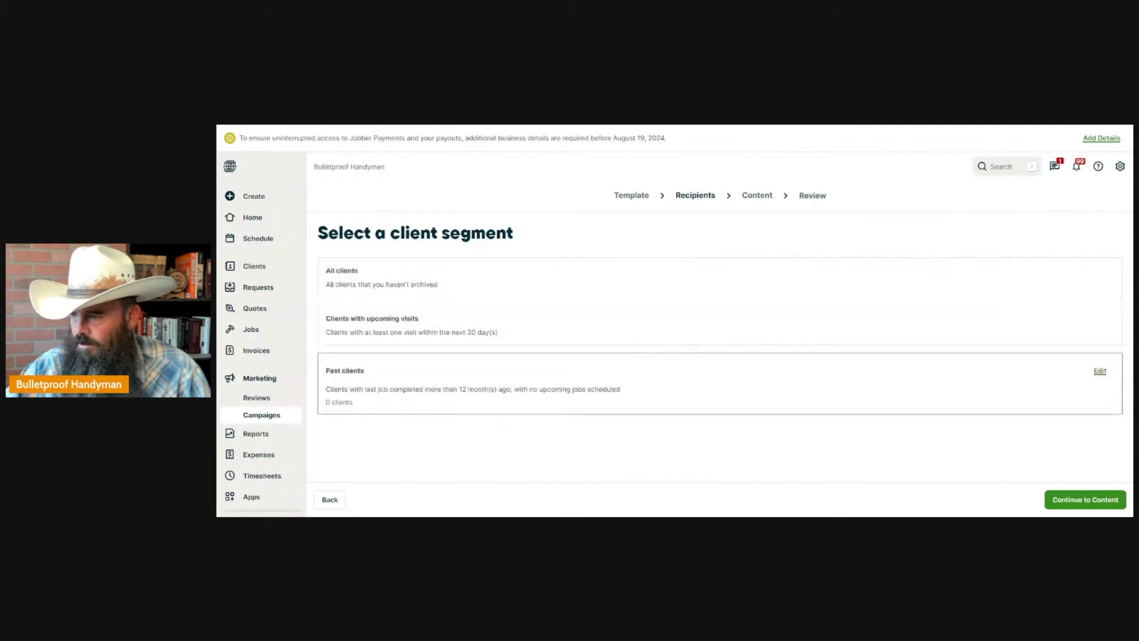
pyautogui.click(1100, 373)
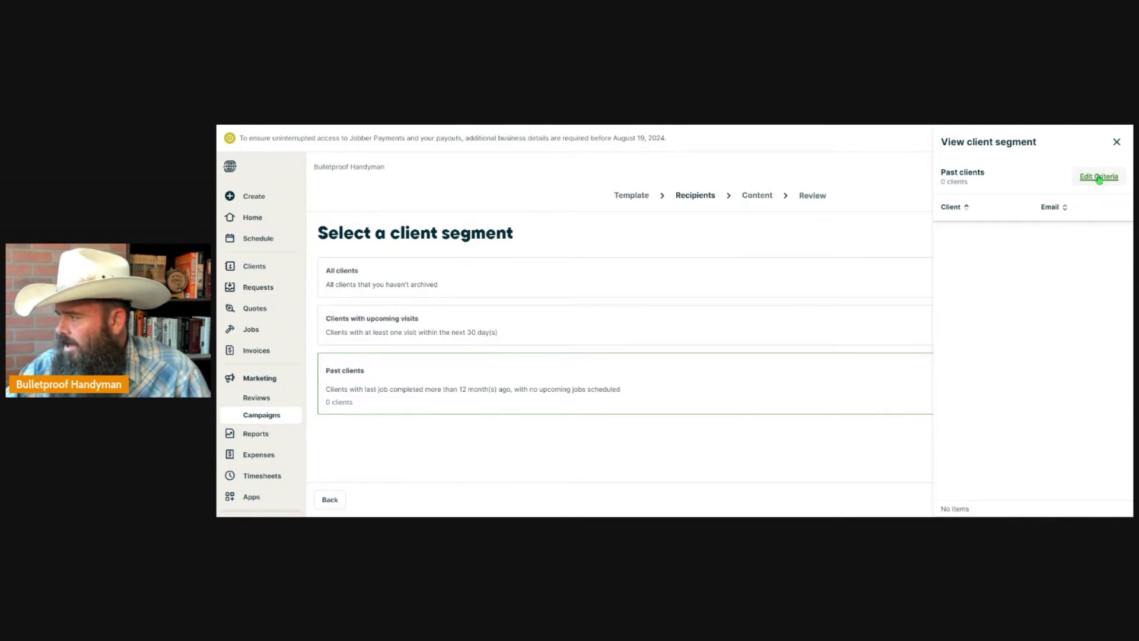
pyautogui.click(1099, 176)
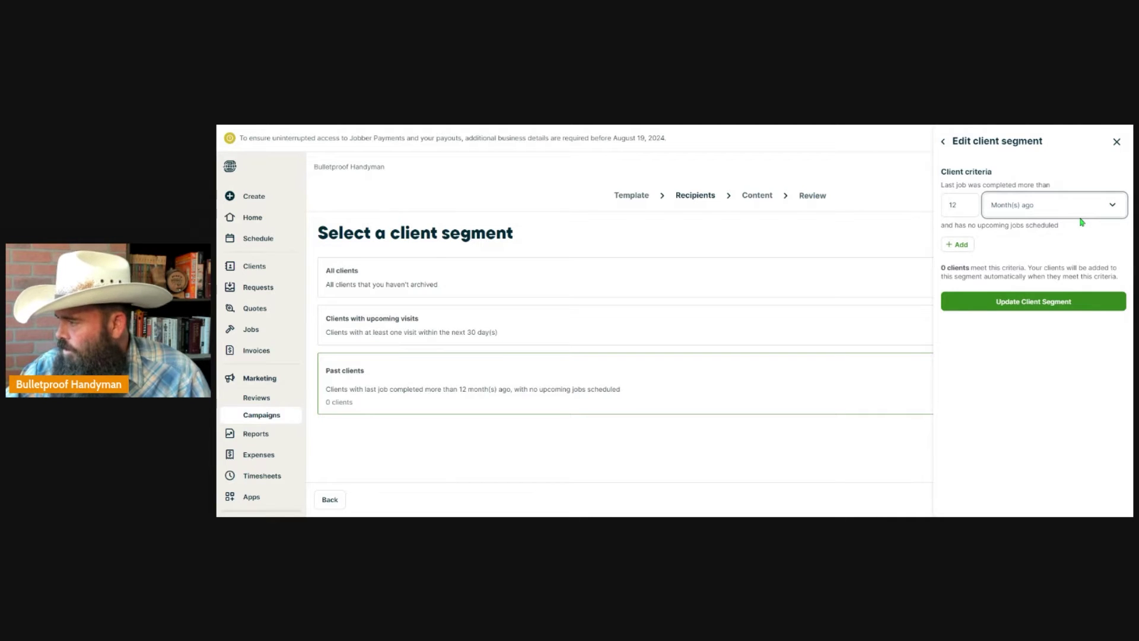
pyautogui.click(1026, 260)
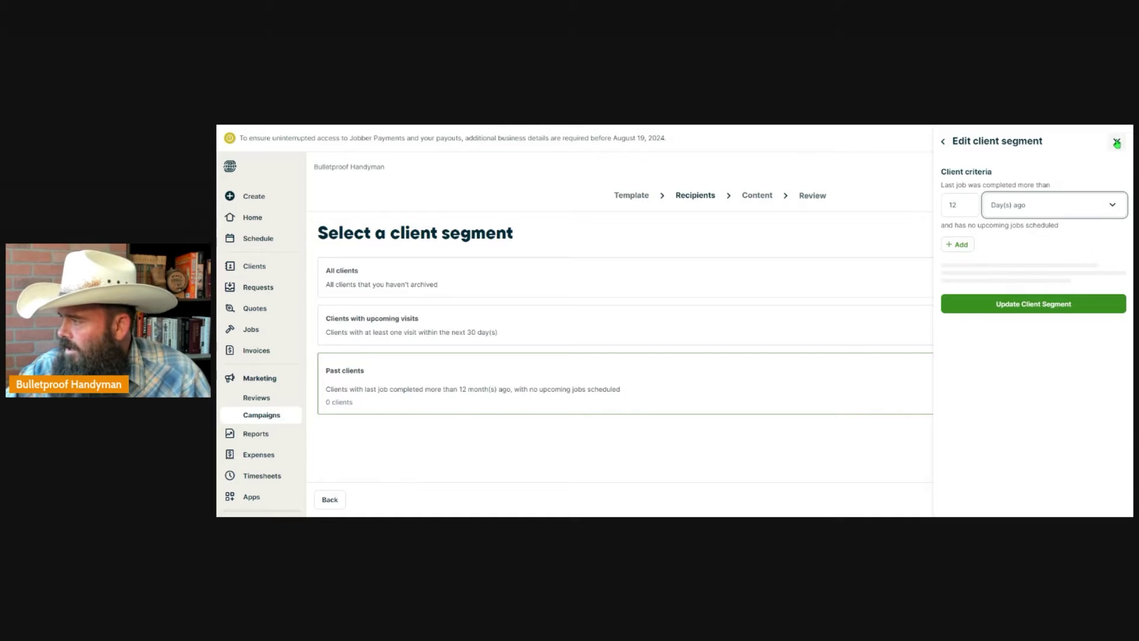
pyautogui.click(1117, 143)
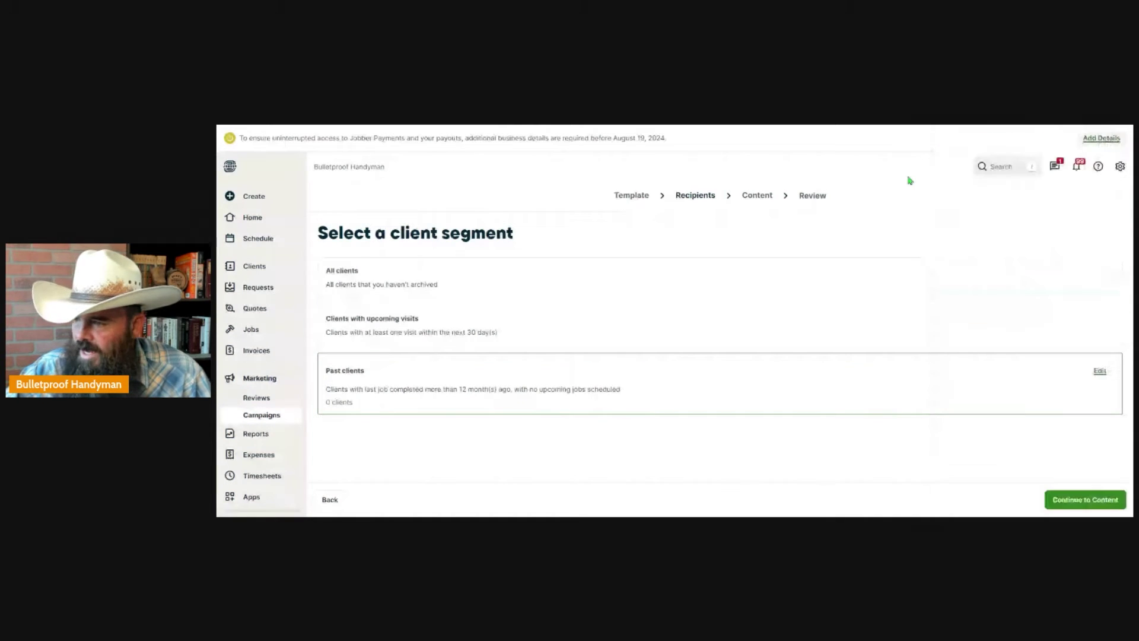
# Select the All clients segment as the campaign's recipients and continue to the content
pyautogui.click(377, 268)
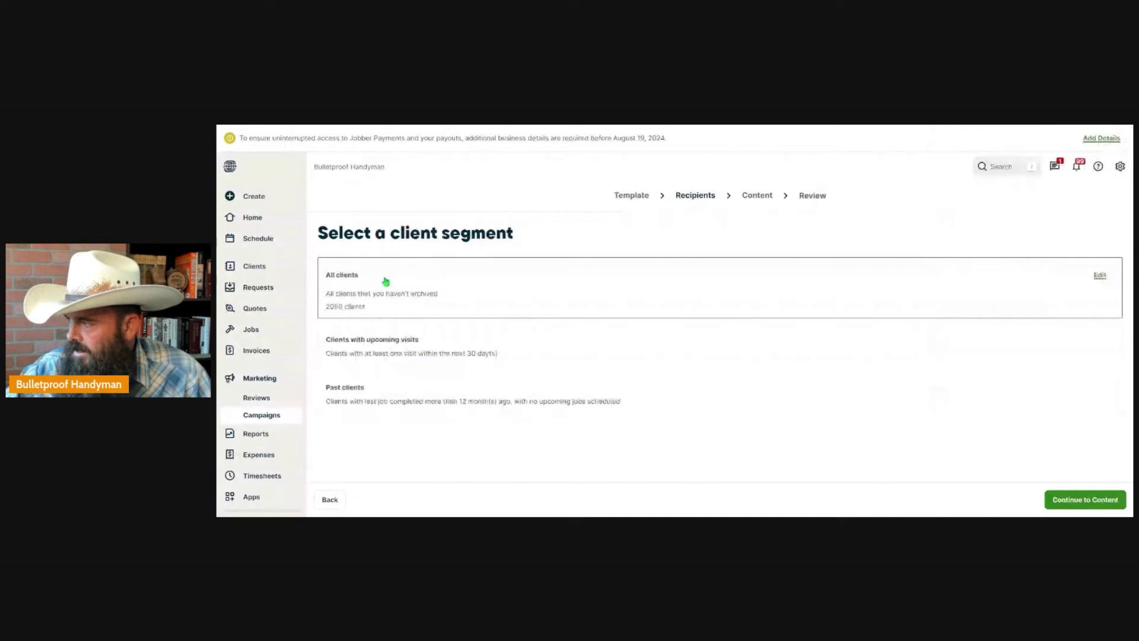
pyautogui.click(1076, 501)
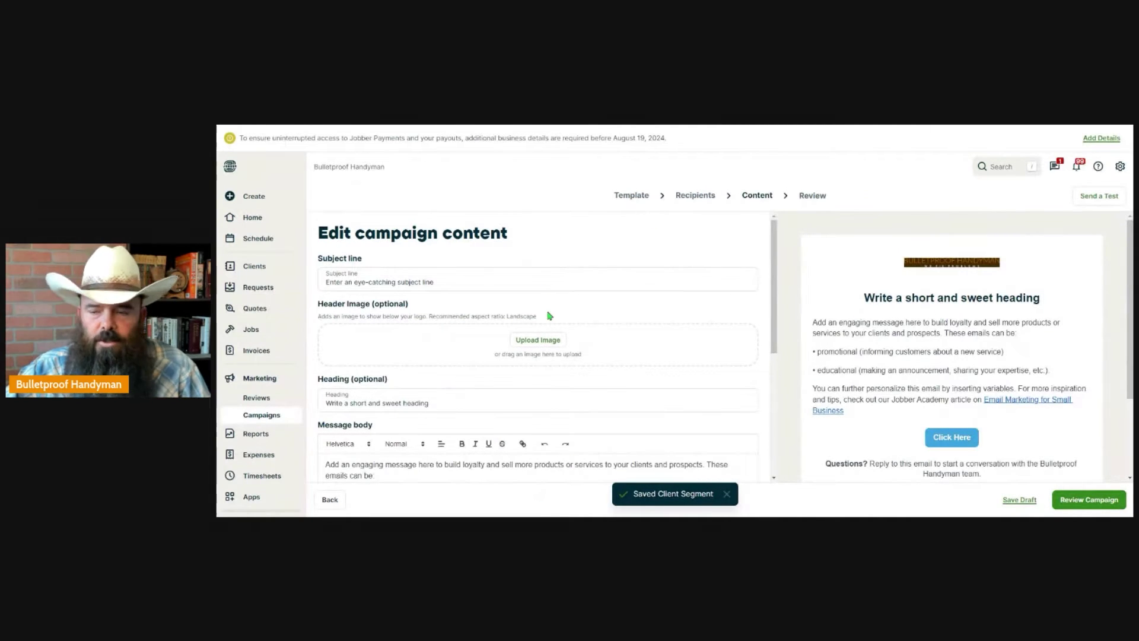
# Set the subject line to "The Perfect Time For Smoke Detector Inspections!" and add HOW TO.png as the header image
pyautogui.click(483, 276)
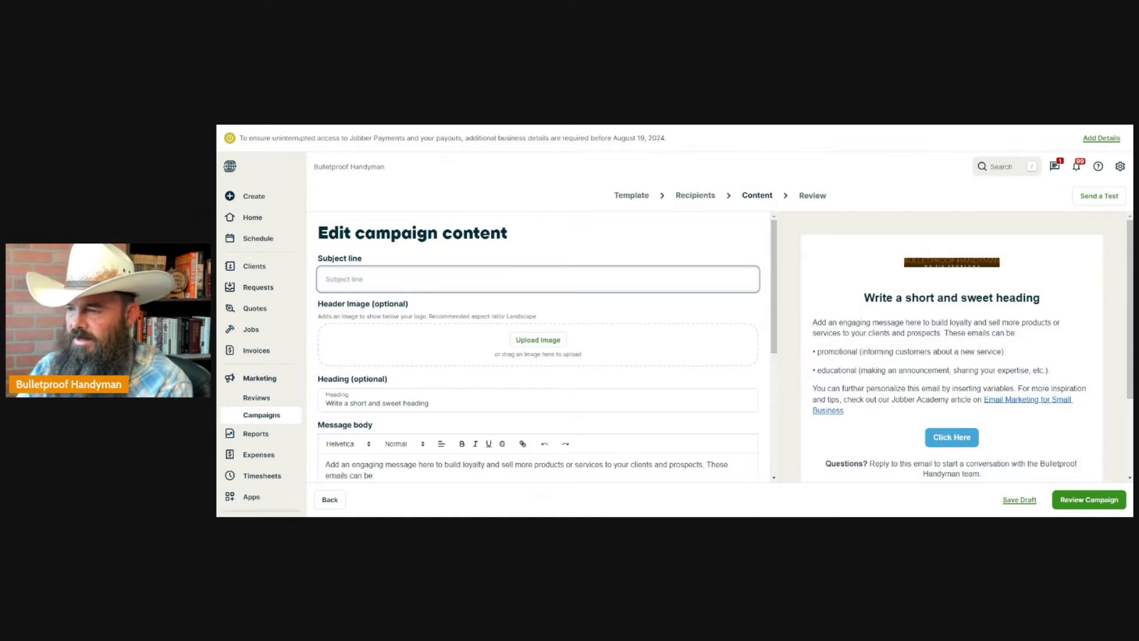
pyautogui.write('The Perfect Time For Smoke Detector Inspections!')
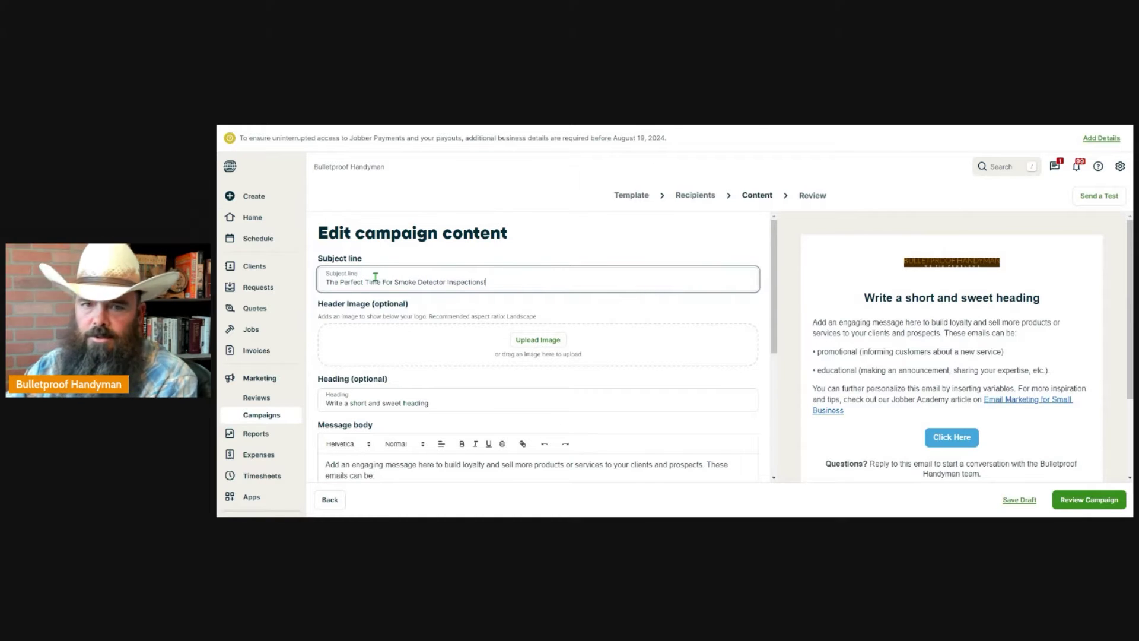
pyautogui.scroll(-2, 376, 276)
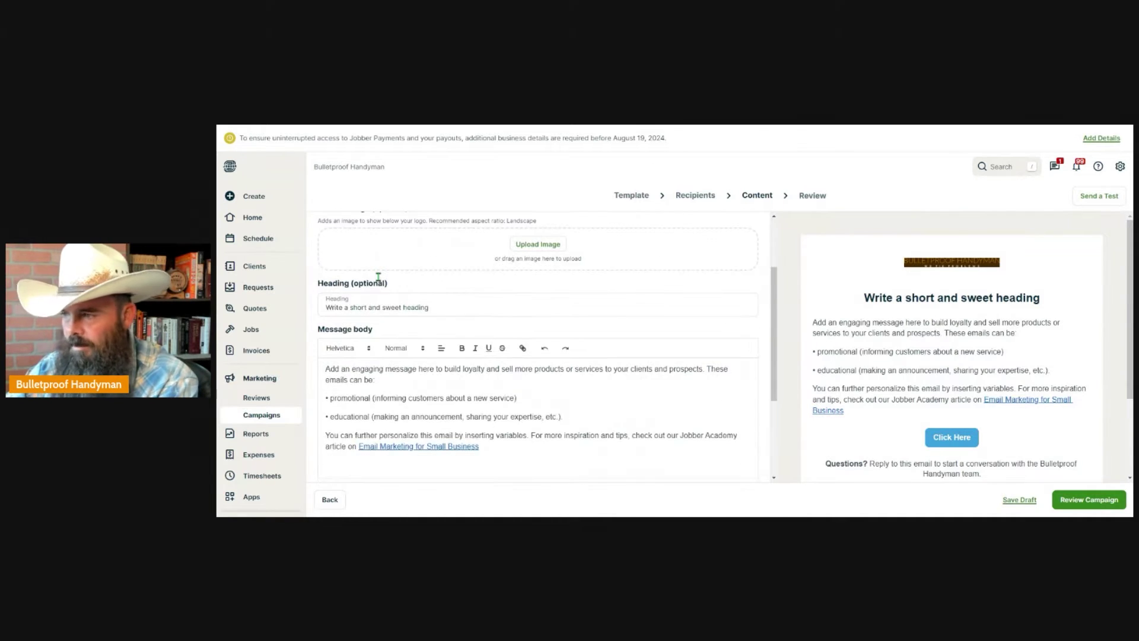
pyautogui.scroll(1, 371, 270)
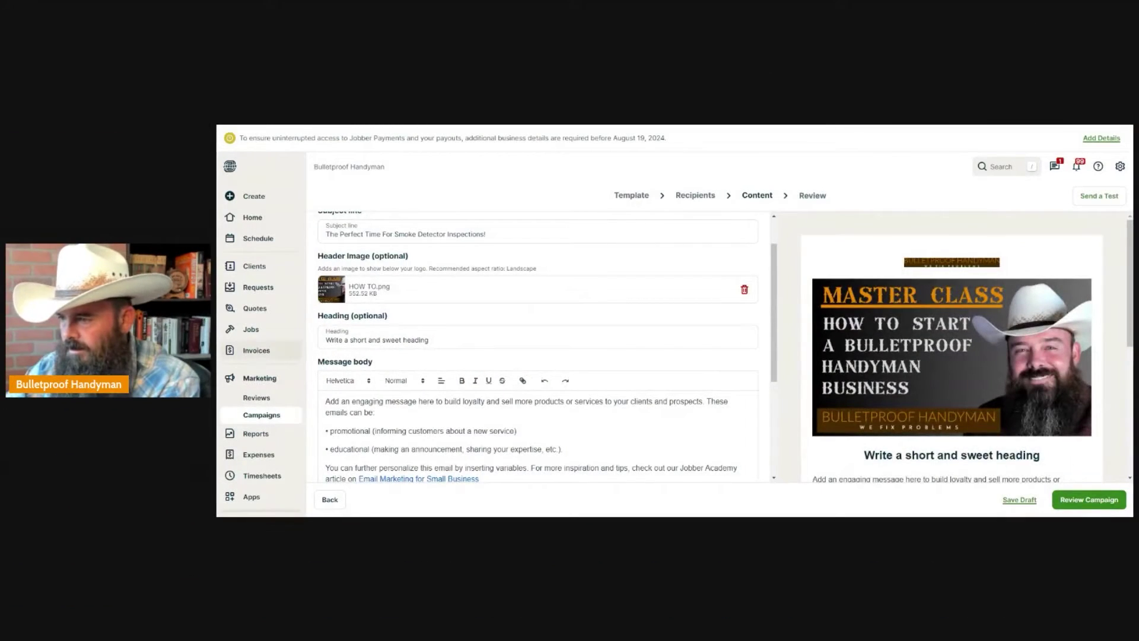
# Replace the campaign heading with "Discounted Smoke Detector Inspection & Repair"
pyautogui.scroll(-2, 463, 337)
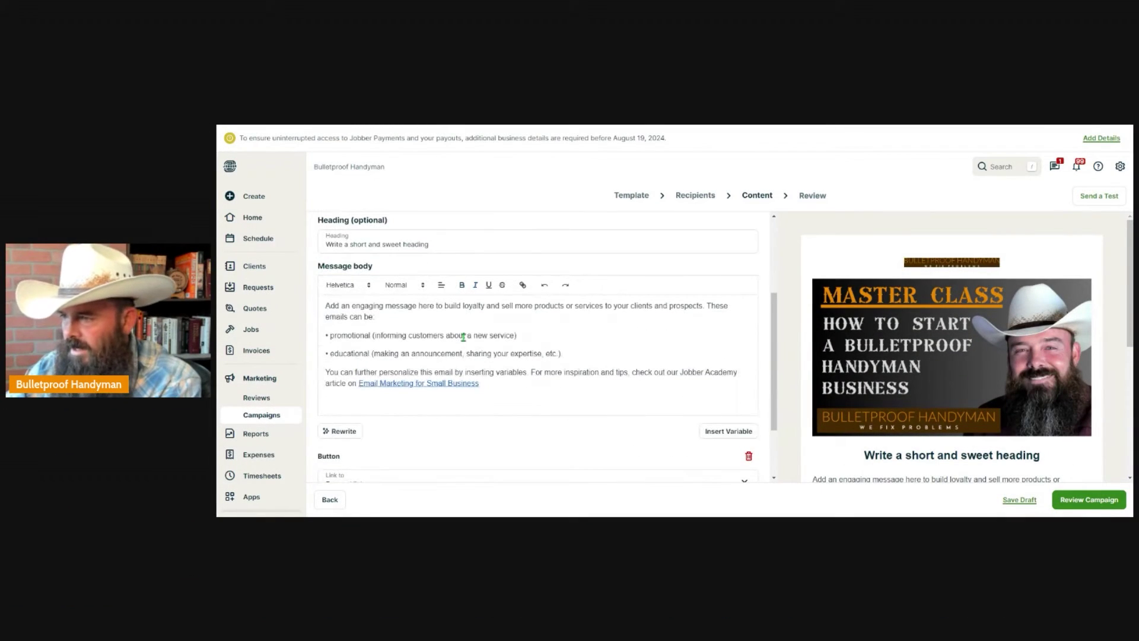
pyautogui.click(467, 245)
pyautogui.press('BackSpace')
pyautogui.press('BackSpace')
pyautogui.press('BackSpace')
pyautogui.press('BackSpace')
pyautogui.press('BackSpace')
pyautogui.press('BackSpace')
pyautogui.press('BackSpace')
pyautogui.press('BackSpace')
pyautogui.press('BackSpace')
pyautogui.press('BackSpace')
pyautogui.press('BackSpace')
pyautogui.press('BackSpace')
pyautogui.press('BackSpace')
pyautogui.press('BackSpace')
pyautogui.press('BackSpace')
pyautogui.press('BackSpace')
pyautogui.press('BackSpace')
pyautogui.press('BackSpace')
pyautogui.press('BackSpace')
pyautogui.press('BackSpace')
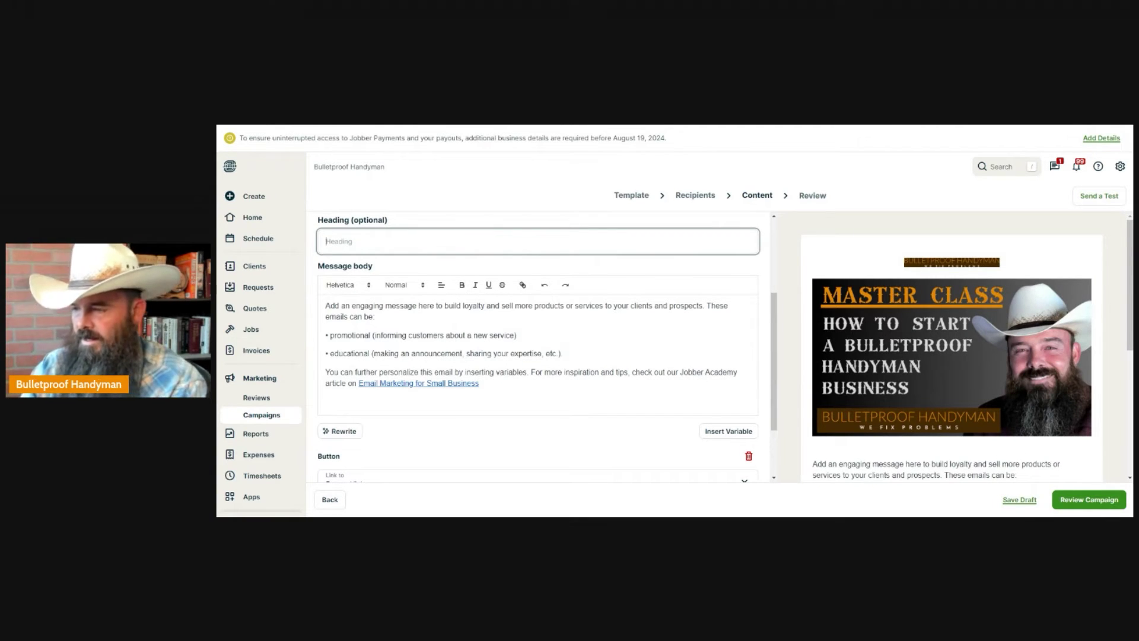
pyautogui.write('Discounted Smoke Detector Inspection & Repair')
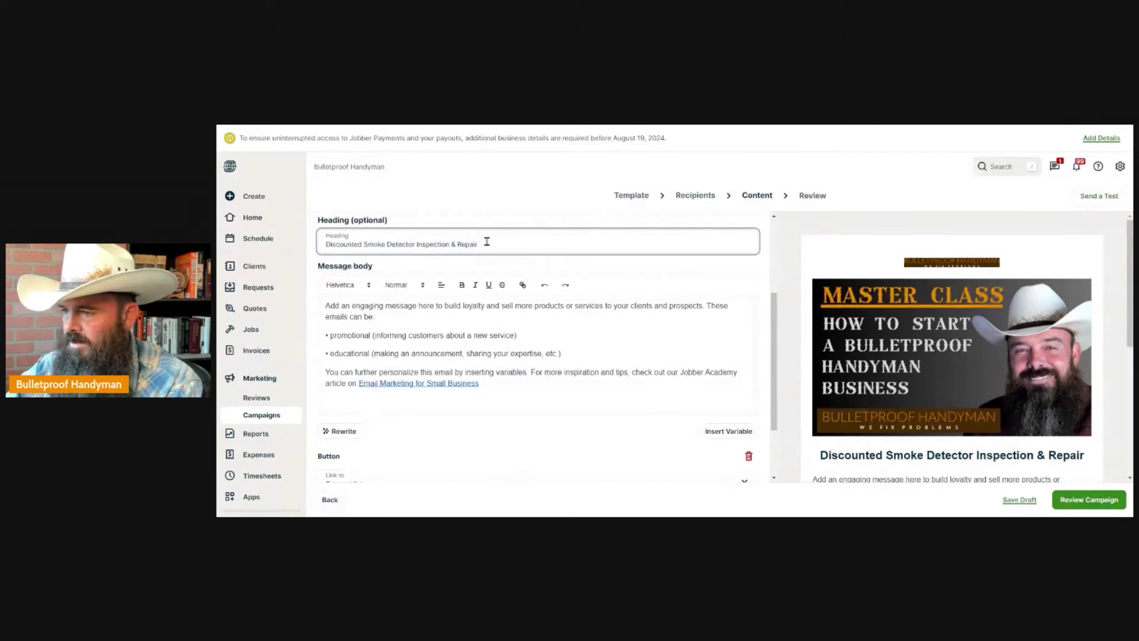
# Replace the message body with a "Howdy!" message offering annual smoke detector inspections for $85, $15 labor per detector replacement, and a booking invitation
pyautogui.scroll(-2, 918, 323)
pyautogui.scroll(1, 918, 323)
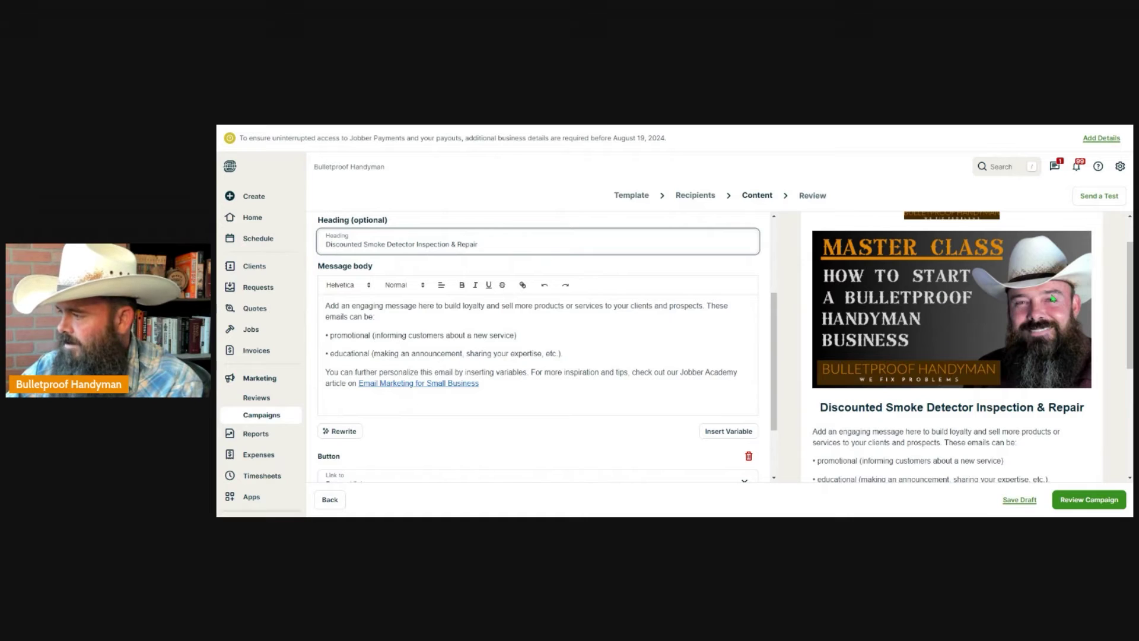
pyautogui.scroll(-1, 955, 405)
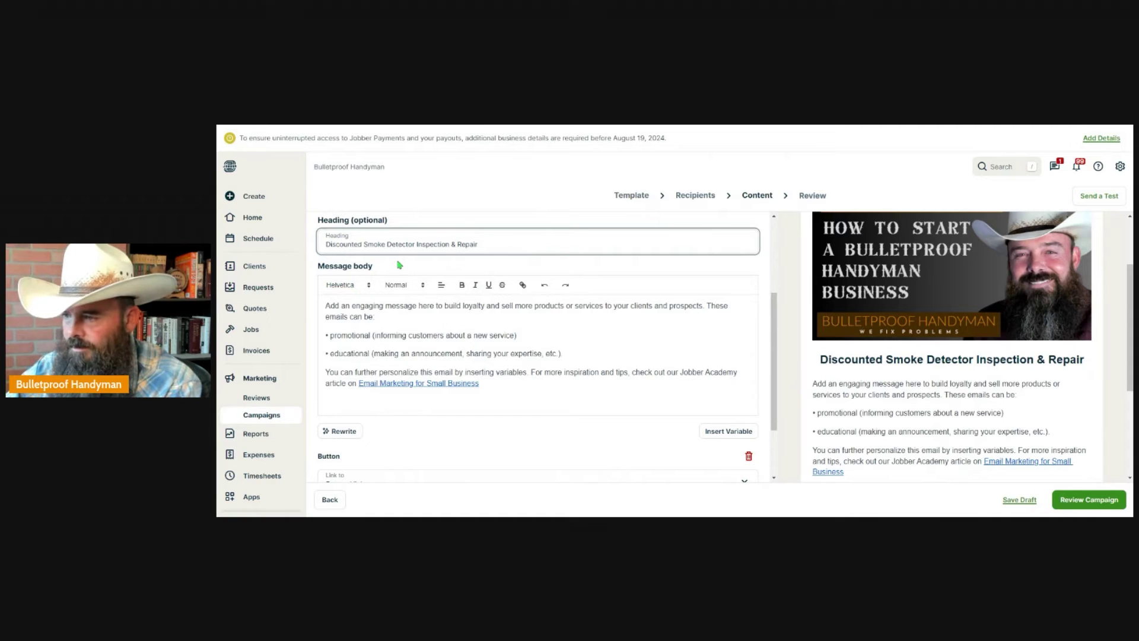
pyautogui.moveTo(325, 304); pyautogui.dragTo(525, 383)
pyautogui.press('BackSpace')
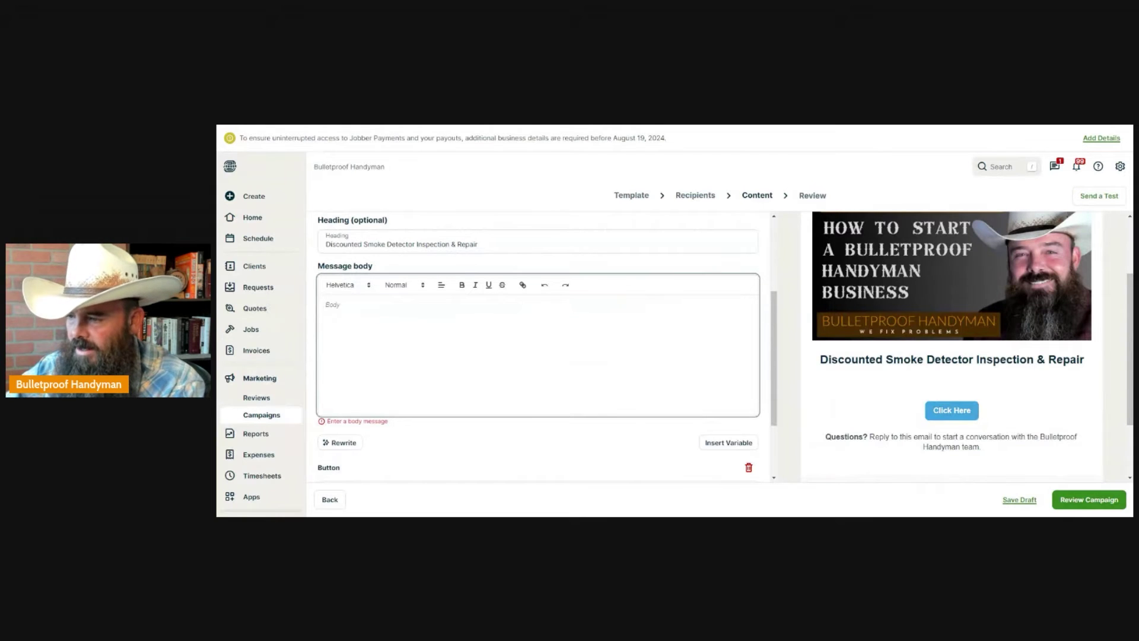
pyautogui.write("Howdy! It's time for our annual smoke detector inspection and repair campaign! Your families safety and comfort is our number one priority so we're offering a special discounted rate for smoke detector inspections and repairs.  One of our highly trained technicians will come to your home and test and inspect every smoke detector and carbon monoxide detector for the low price of $85 for the full inspection.  With your approval we'll replace the batteries for nothing more than the materials cost with no markup.  If we find any expired or non-functioning detectors we'll replace those with your approval at a labor cost of $15 each, plus materials (also at cost). All you need to do is click the Booking button below and one of our techs will be on their way!")
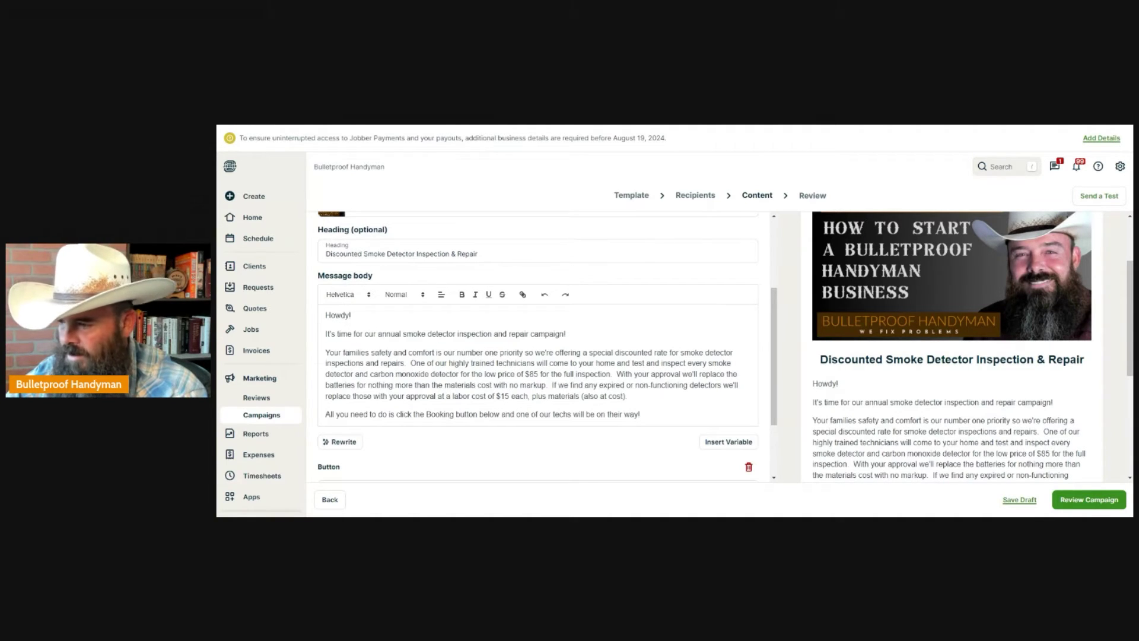
# Reword the message's closing line to ask clients to fill out the request form, and link the button to Request form
pyautogui.scroll(-1, 373, 375)
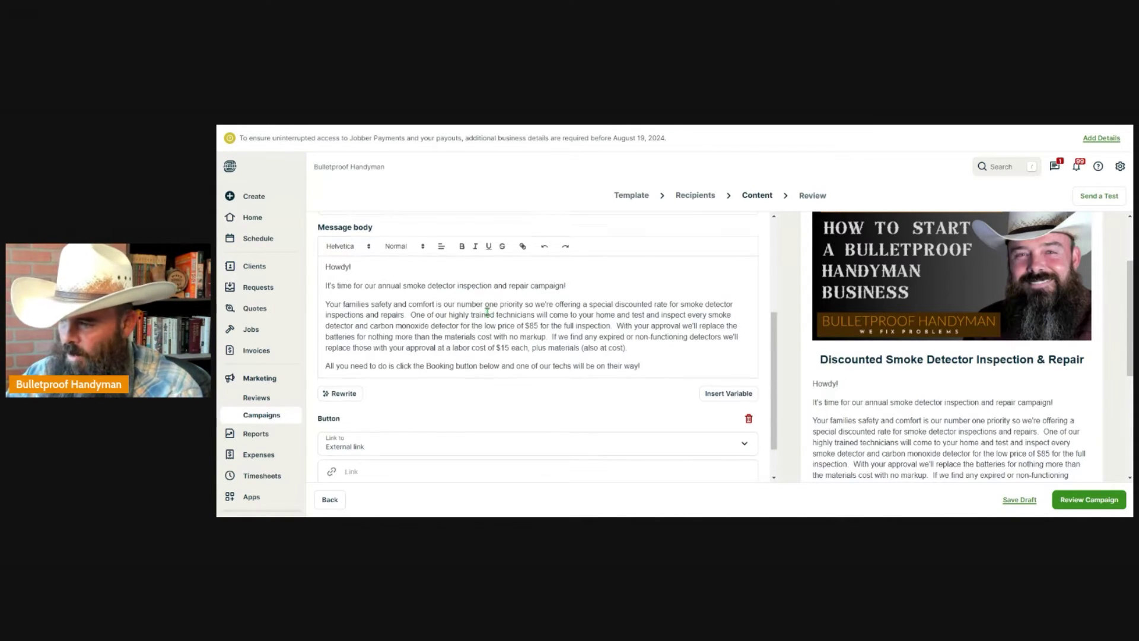
pyautogui.scroll(-1, 491, 312)
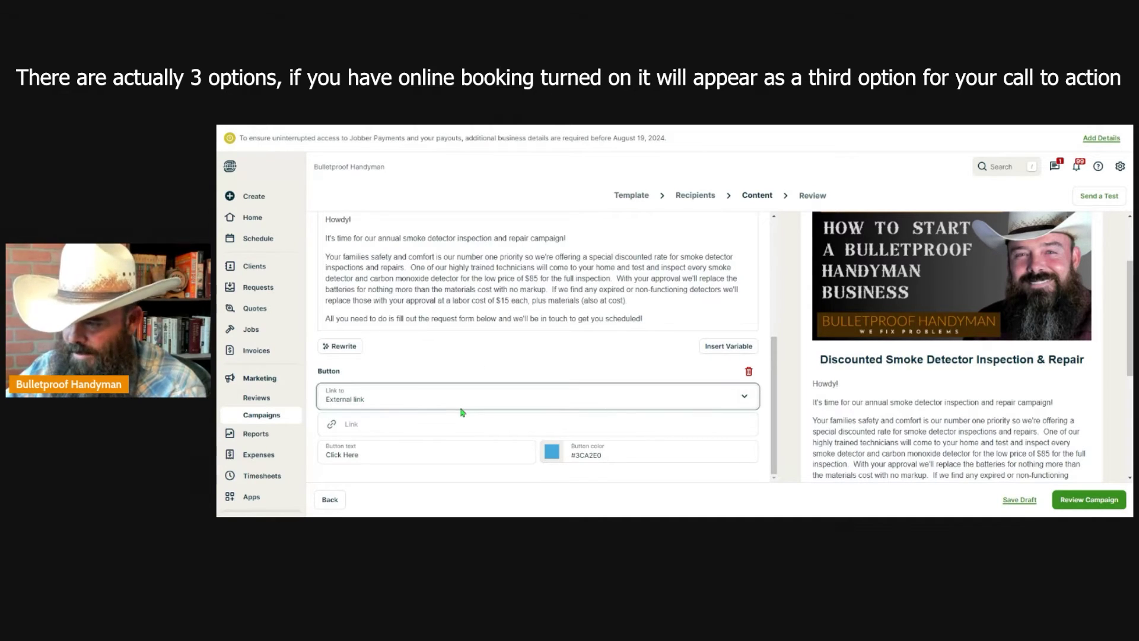
pyautogui.click(416, 417)
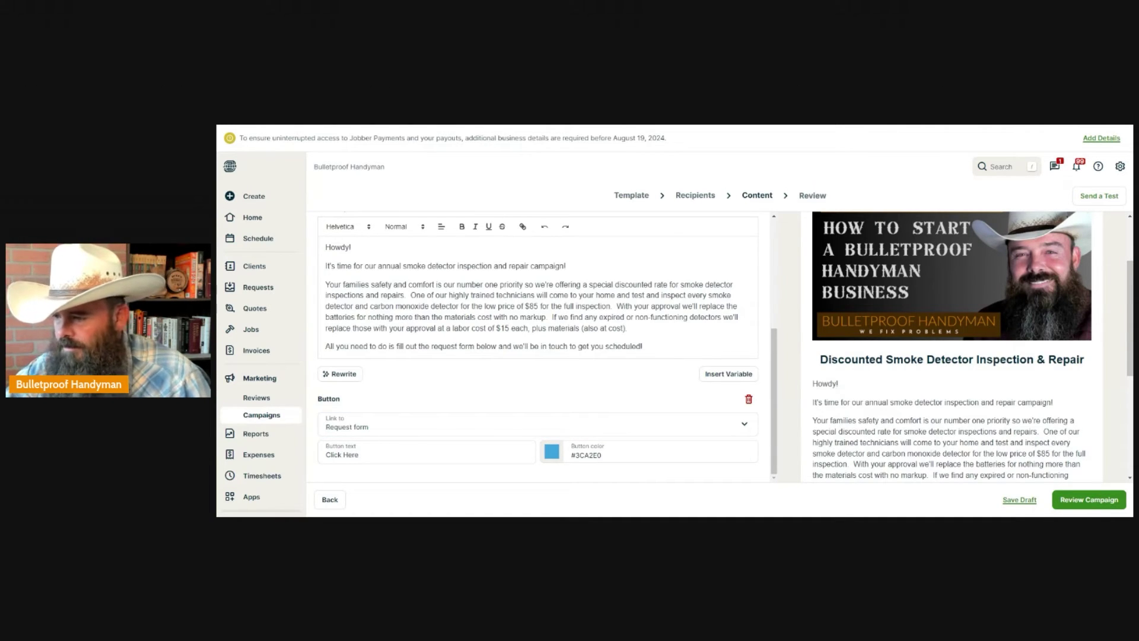
# Change the campaign button's text to "Request Now" and its color to green #7db00e
pyautogui.click(387, 454)
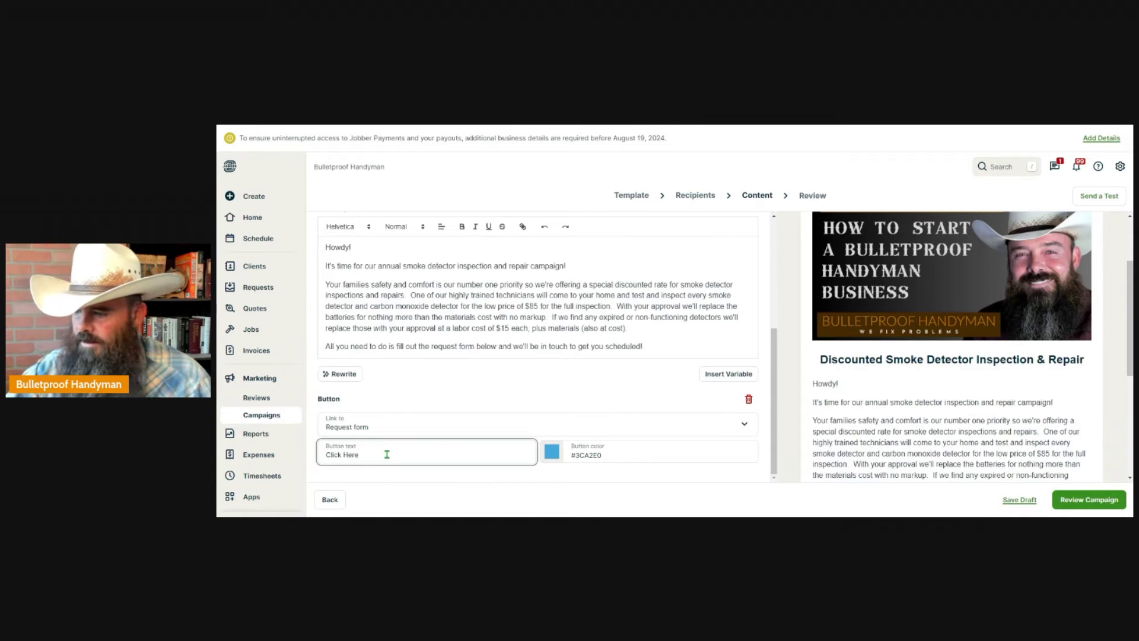
pyautogui.press('BackSpace')
pyautogui.press('BackSpace')
pyautogui.press('BackSpace')
pyautogui.press('BackSpace')
pyautogui.press('BackSpace')
pyautogui.press('BackSpace')
pyautogui.press('BackSpace')
pyautogui.press('BackSpace')
pyautogui.press('BackSpace')
pyautogui.press('BackSpace')
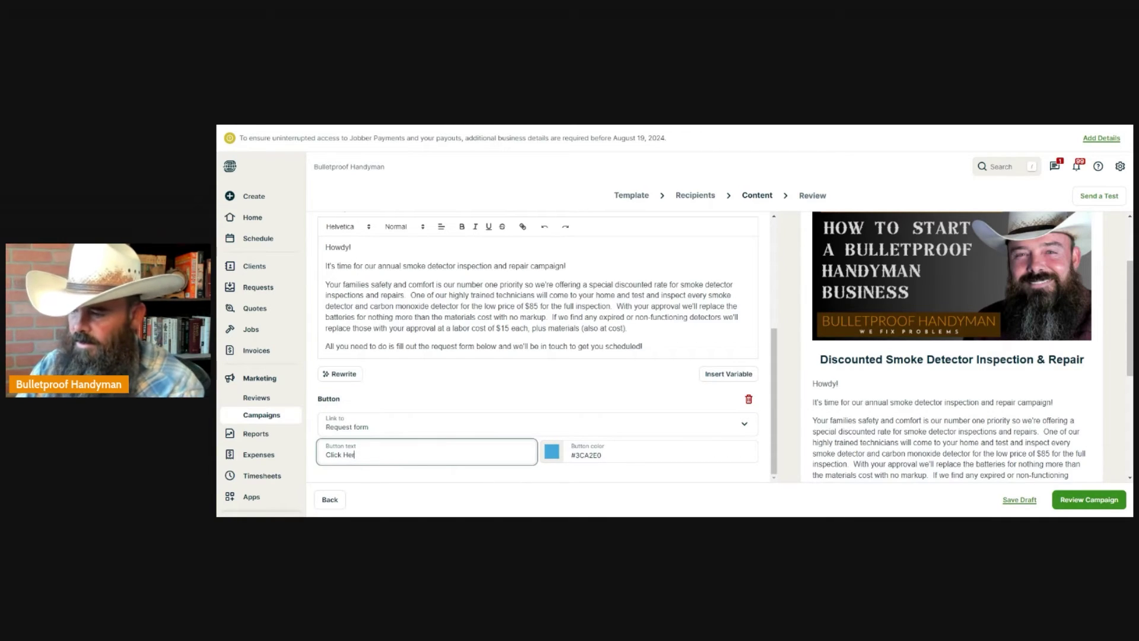
pyautogui.write('RE')
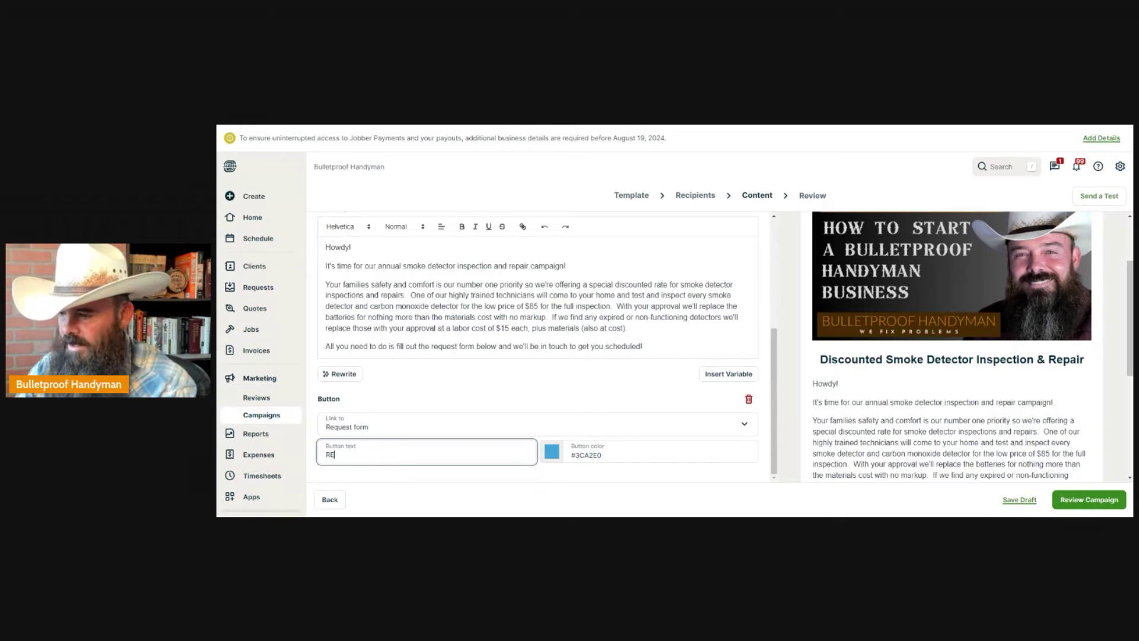
pyautogui.write('equest Now')
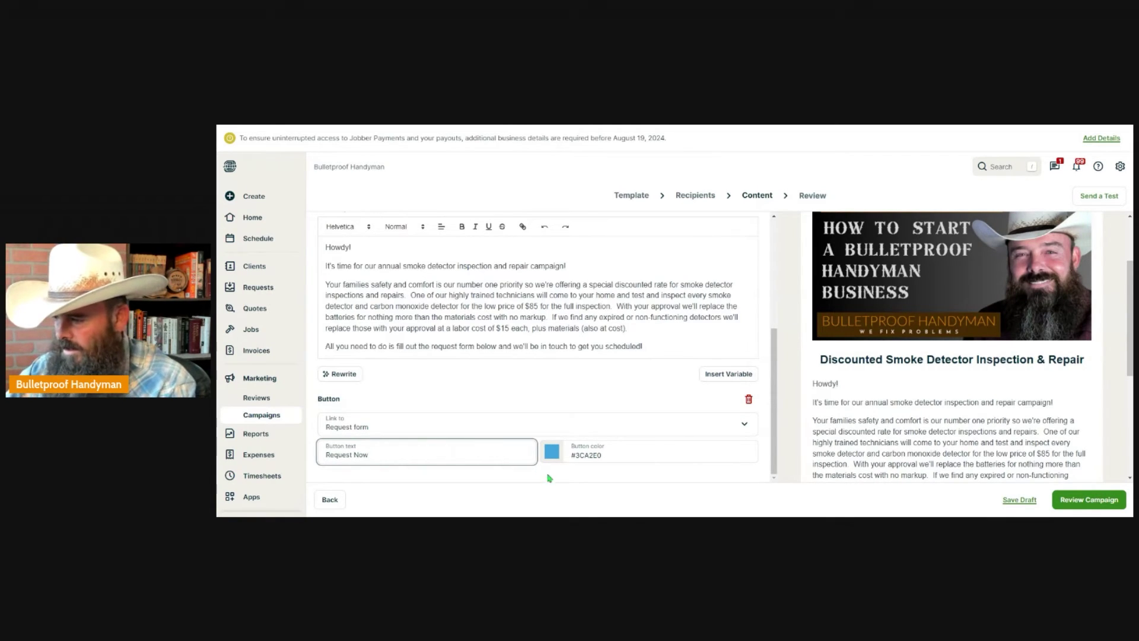
pyautogui.click(556, 455)
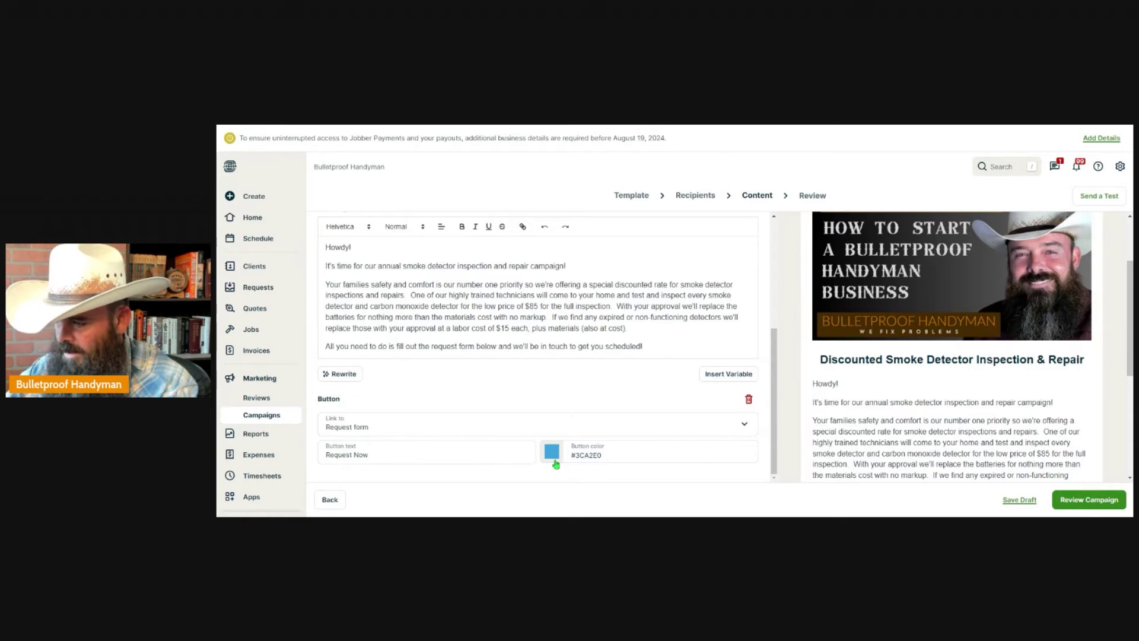
pyautogui.click(557, 472)
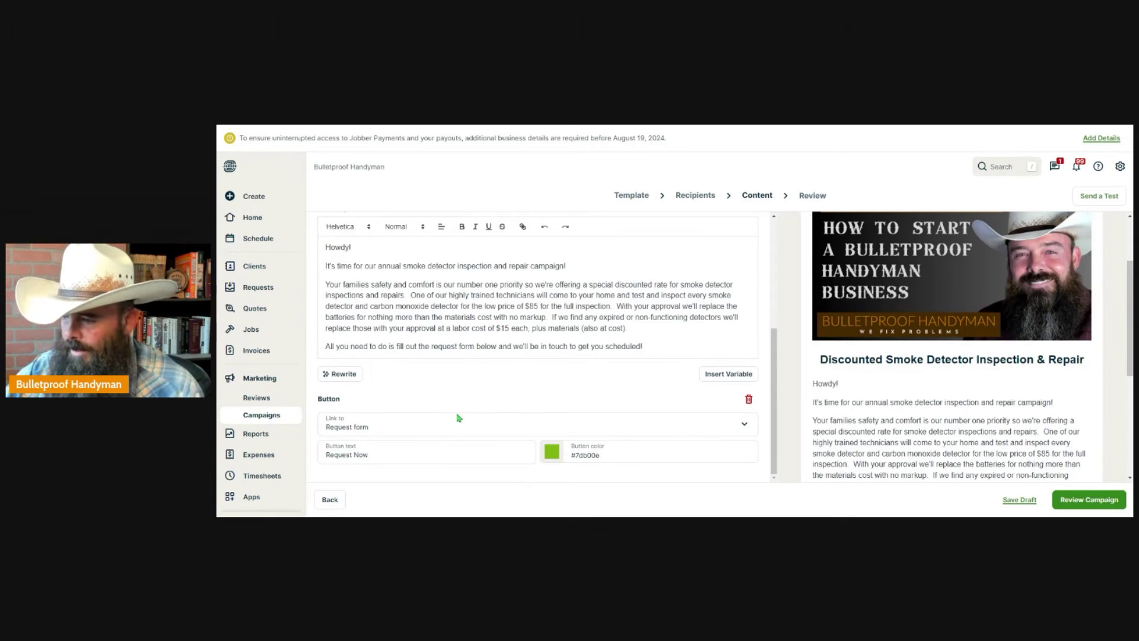
# Try External link as the button's link target to view its link field, and switch the target back to Request form
pyautogui.click(745, 429)
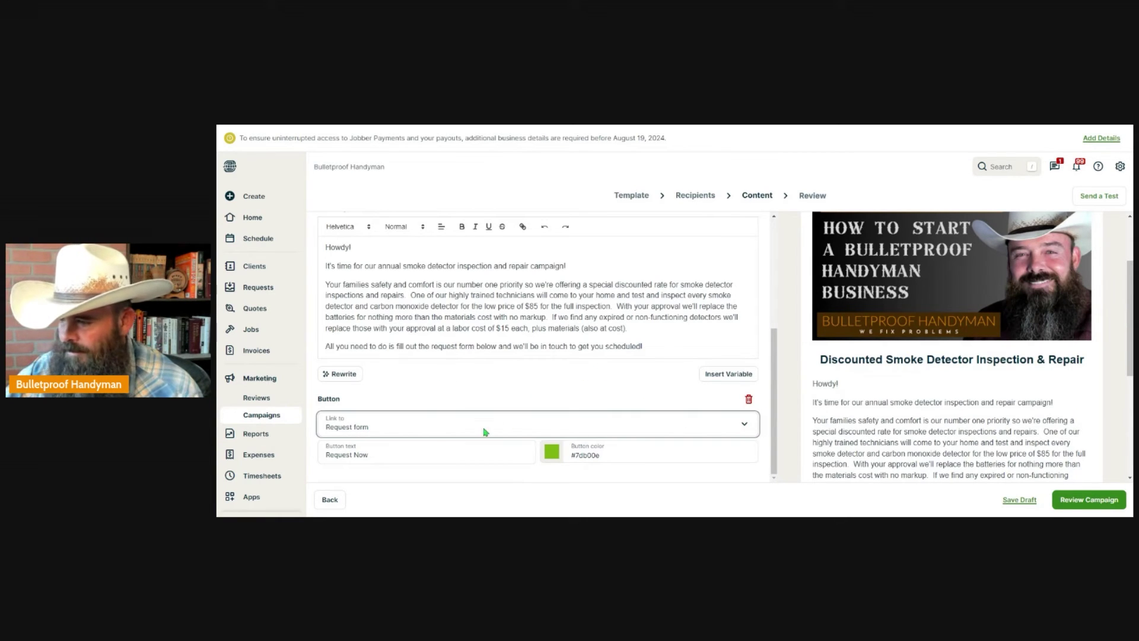
pyautogui.click(425, 439)
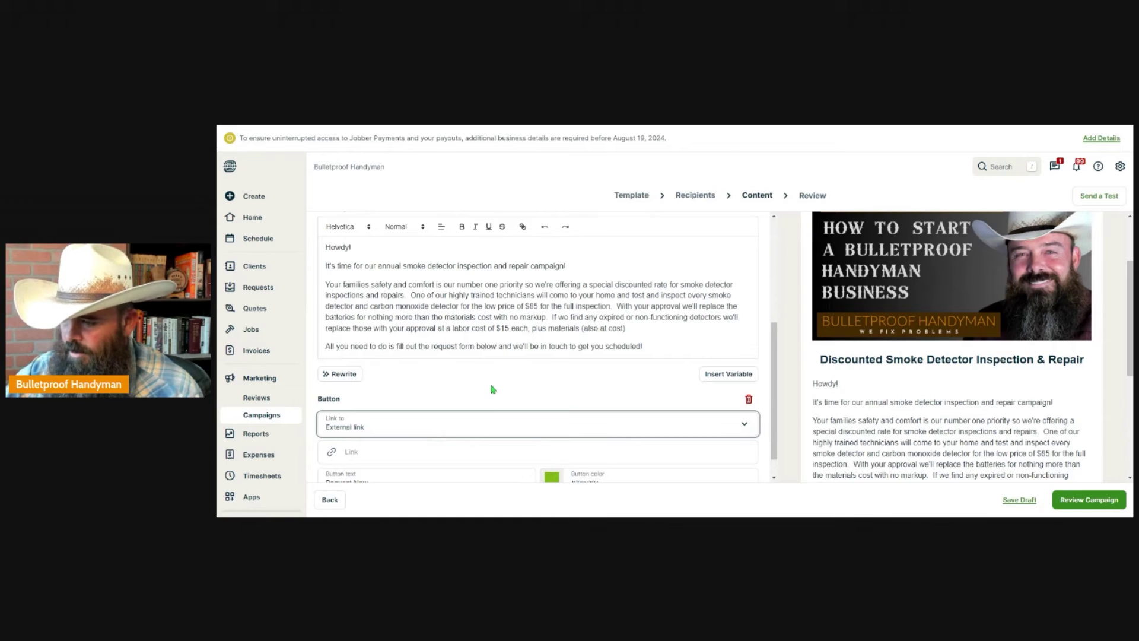
pyautogui.scroll(-1, 492, 389)
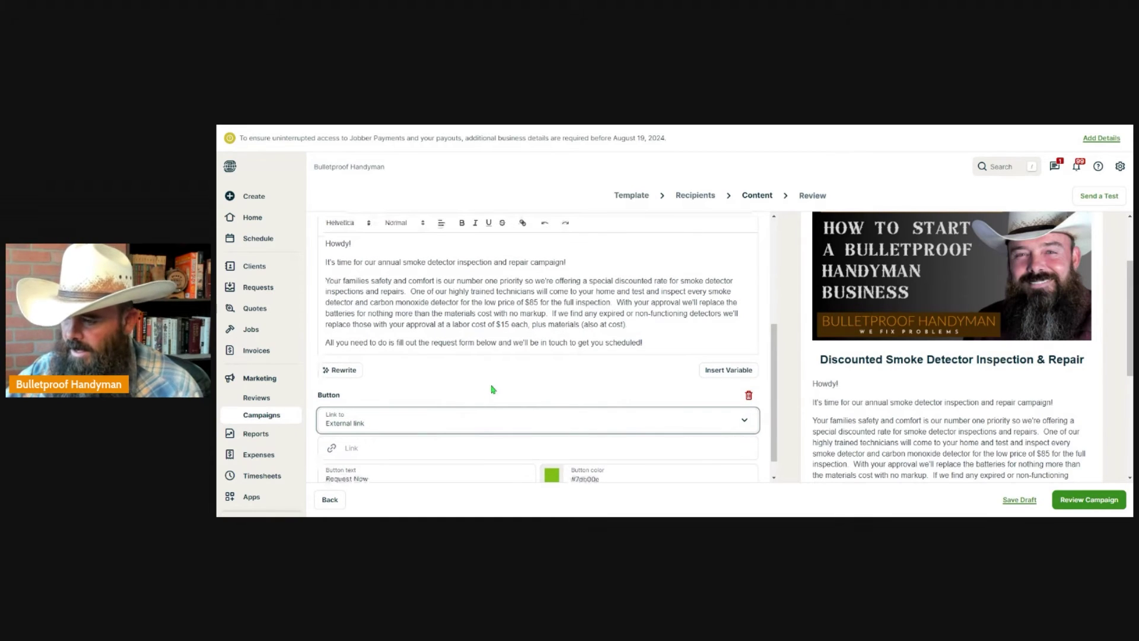
pyautogui.scroll(-1, 492, 389)
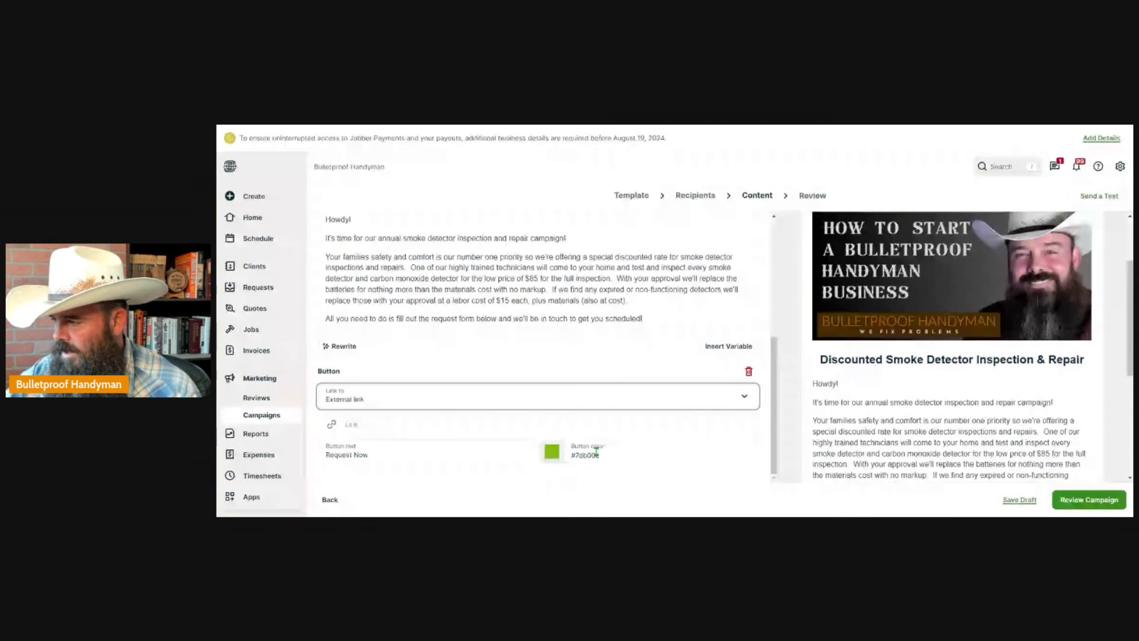
pyautogui.click(427, 412)
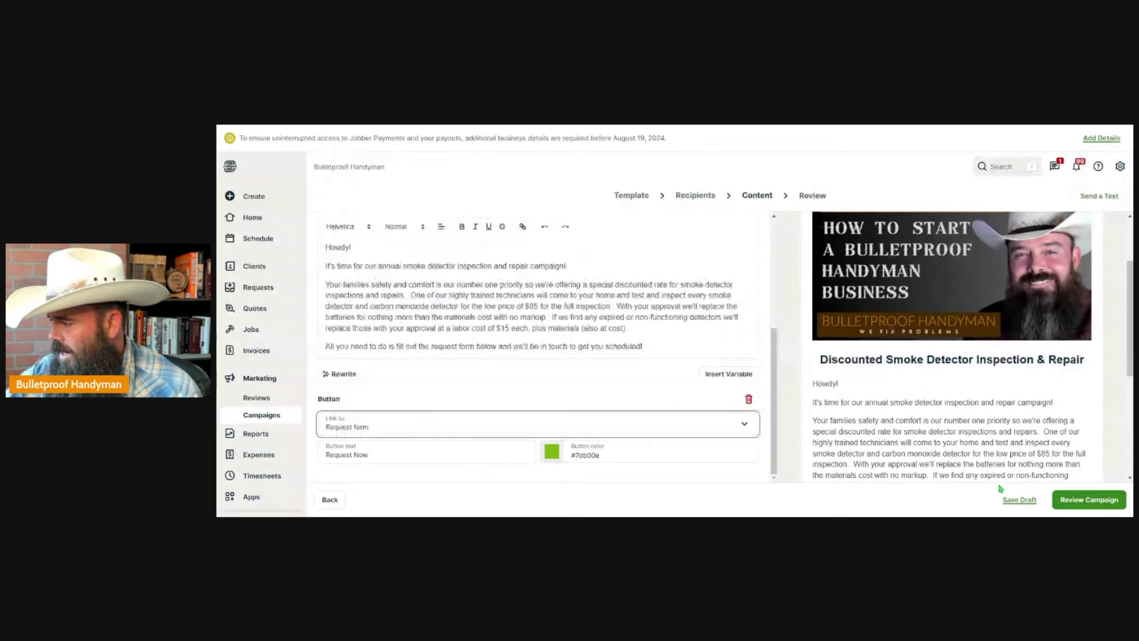
# Save the campaign as a draft and review its recipients, sender details and full email preview
pyautogui.click(1018, 500)
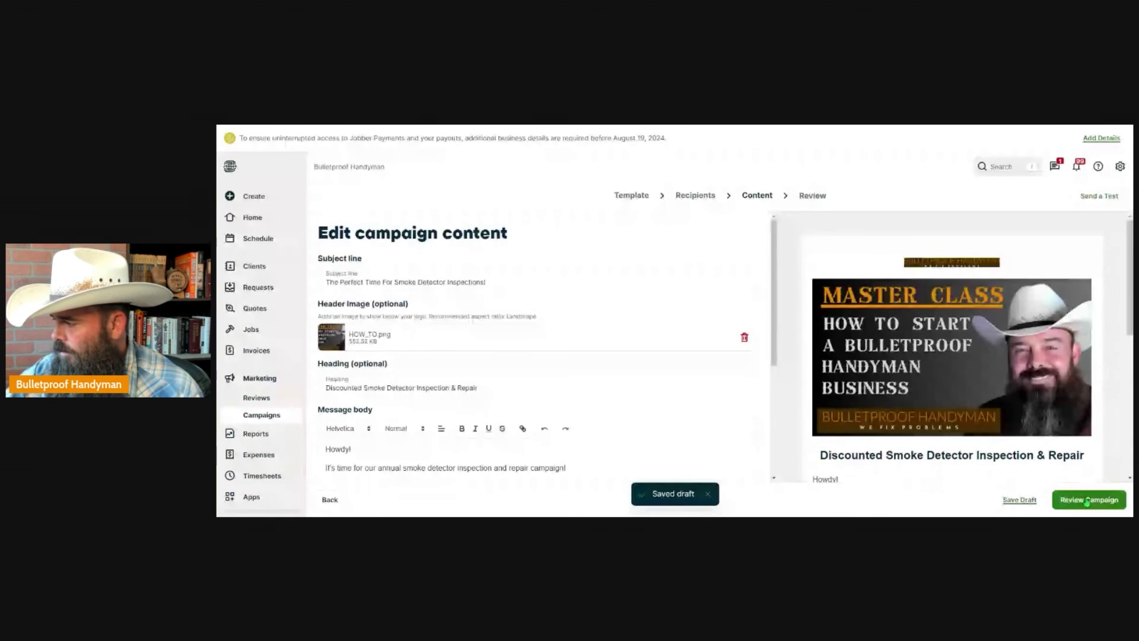
pyautogui.click(1087, 501)
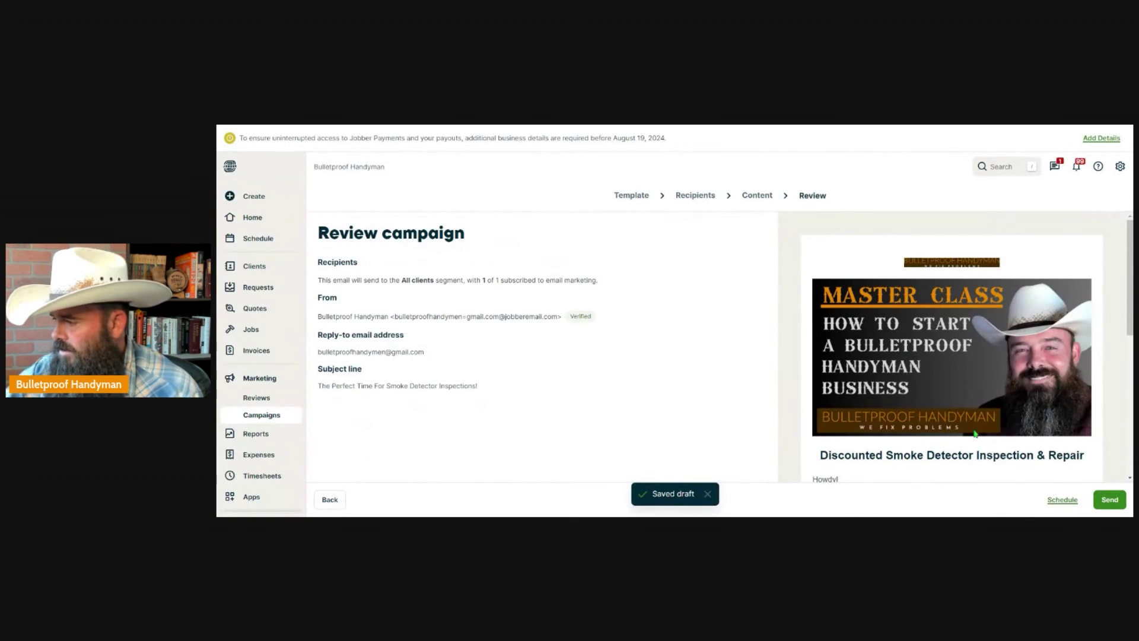
pyautogui.scroll(-5, 958, 415)
pyautogui.scroll(5, 849, 456)
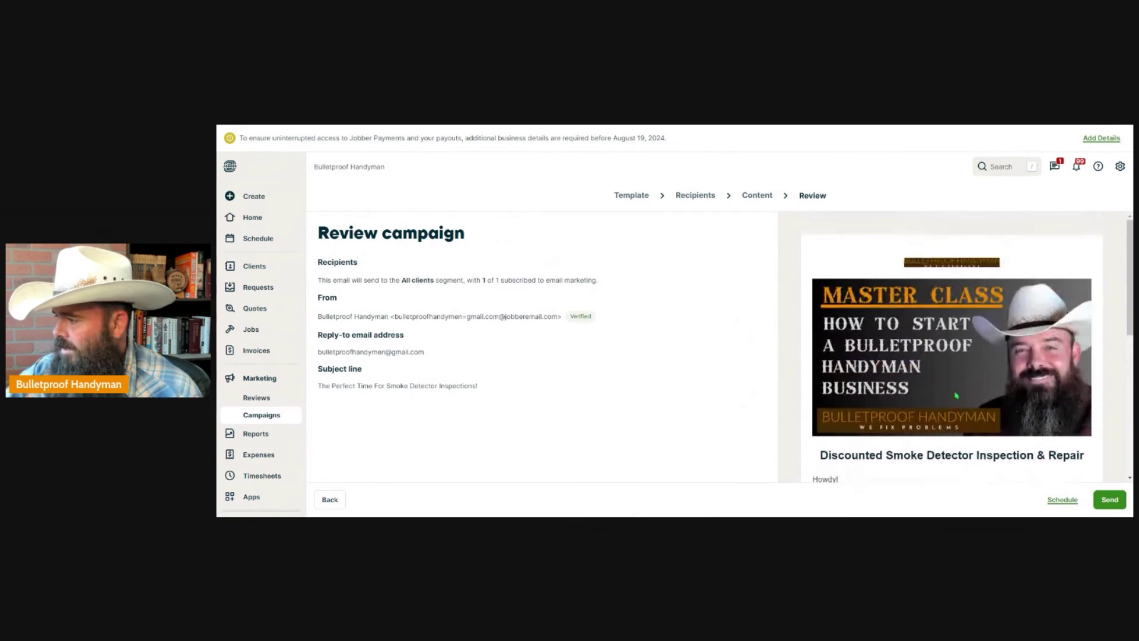
pyautogui.scroll(-5, 943, 322)
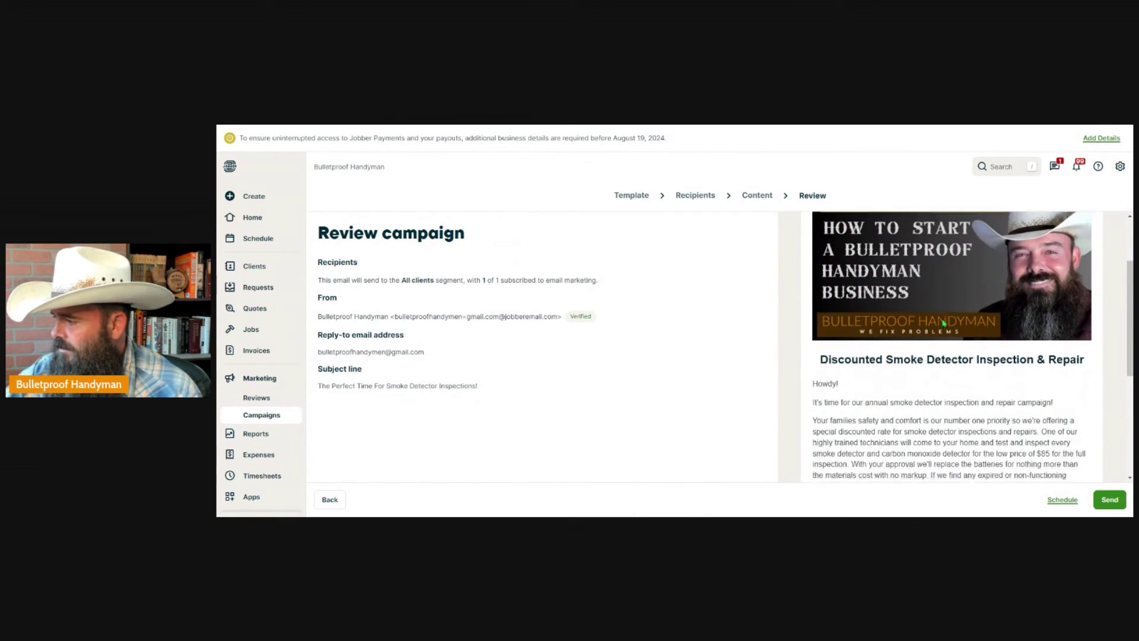
pyautogui.scroll(-1, 943, 323)
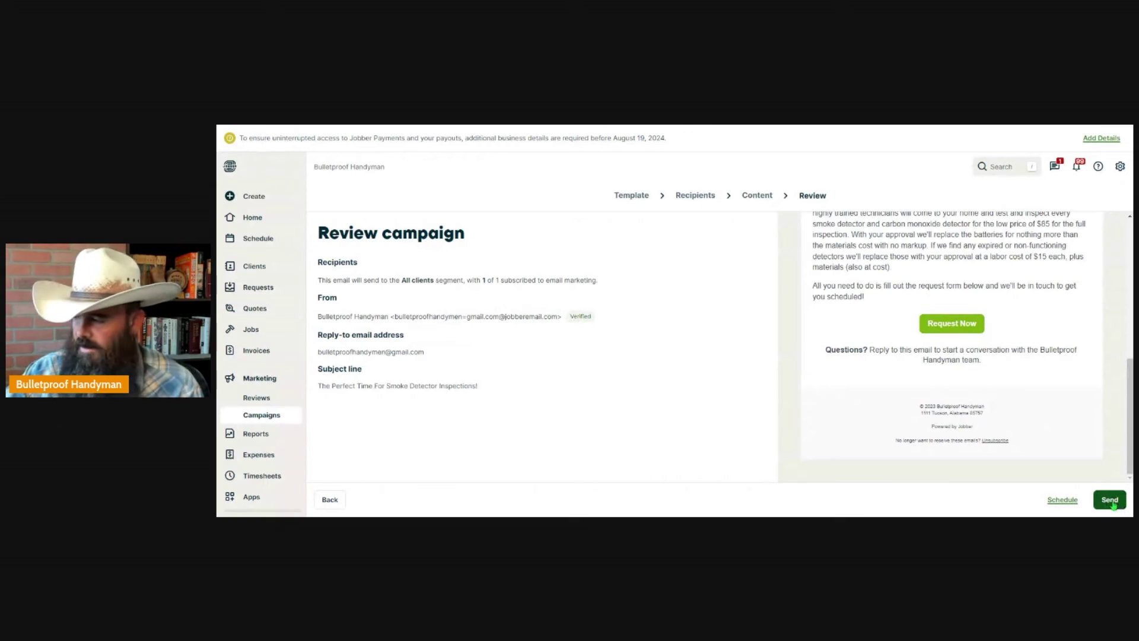
# Check the date and time options for scheduling the campaign, and close them without scheduling it
pyautogui.click(1062, 501)
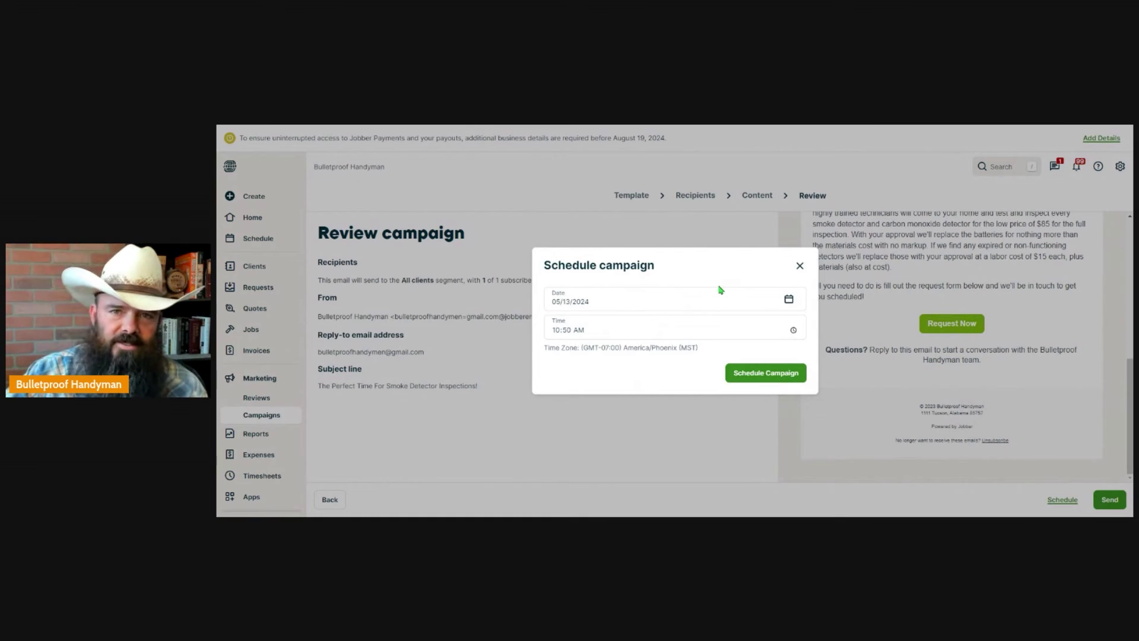
pyautogui.click(800, 265)
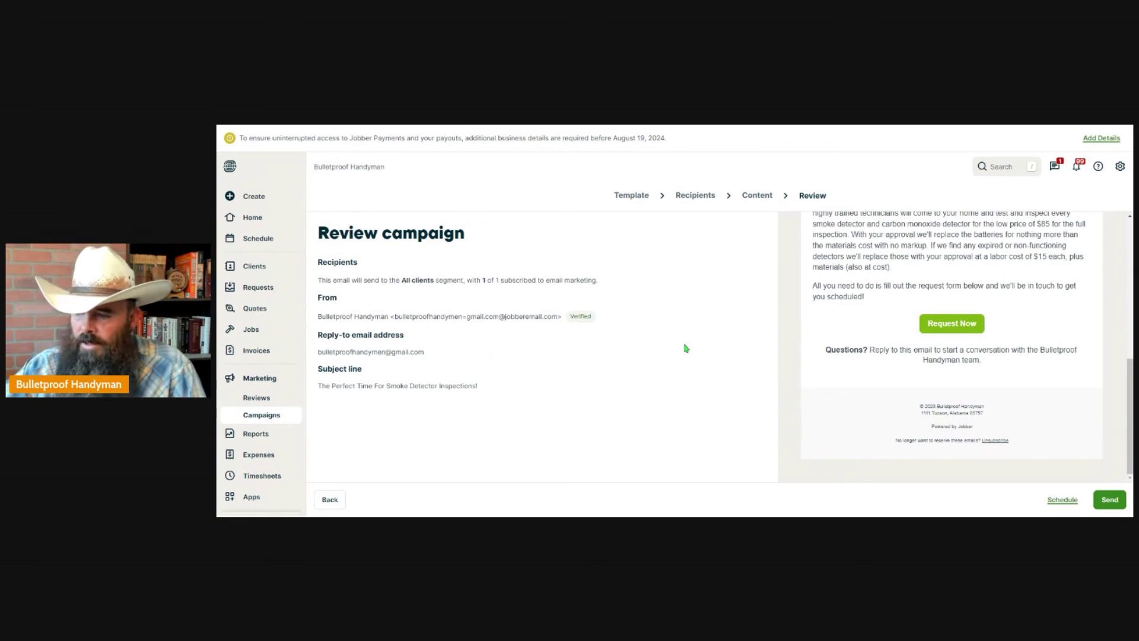
# Return to the campaign list and examine each campaign's open rate, click rate, revenue and status
pyautogui.click(261, 418)
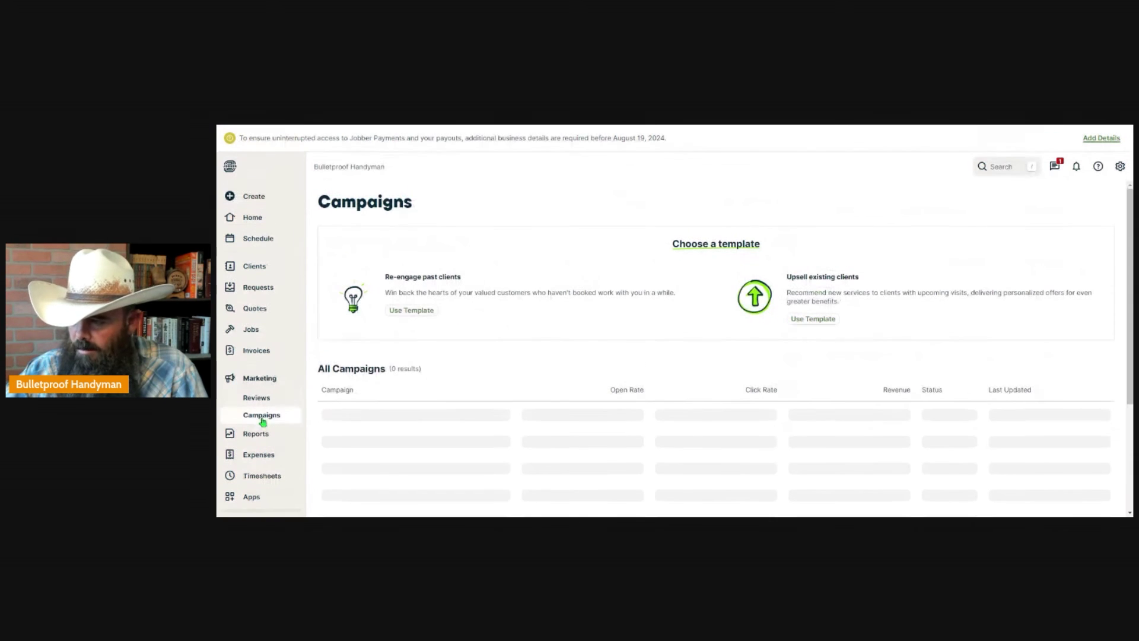
pyautogui.scroll(-3, 573, 357)
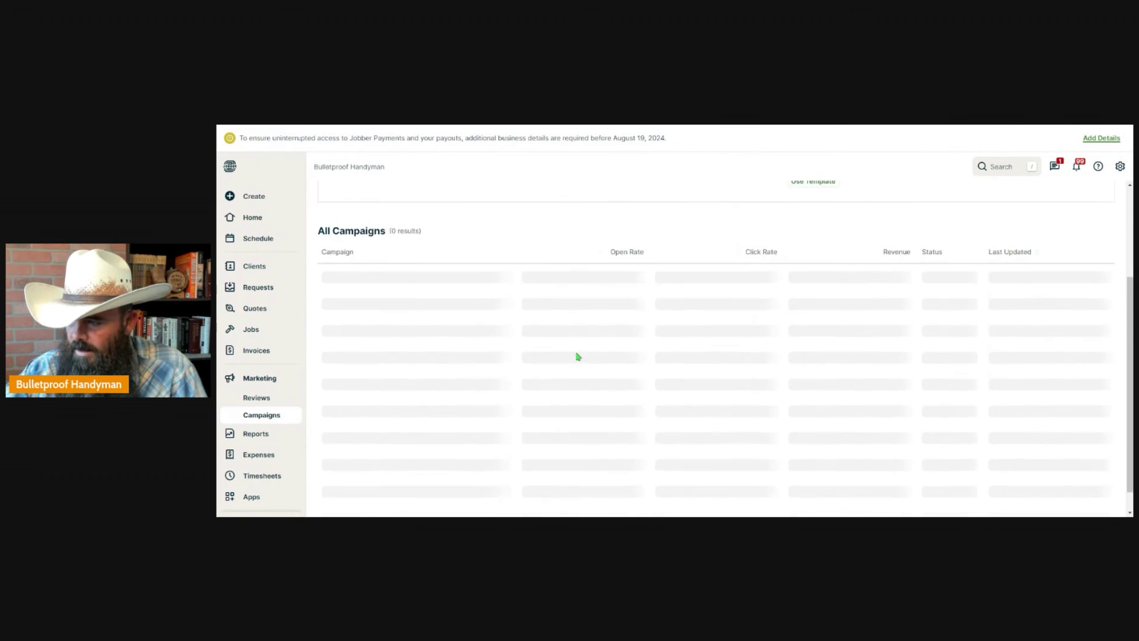
pyautogui.scroll(-1, 549, 220)
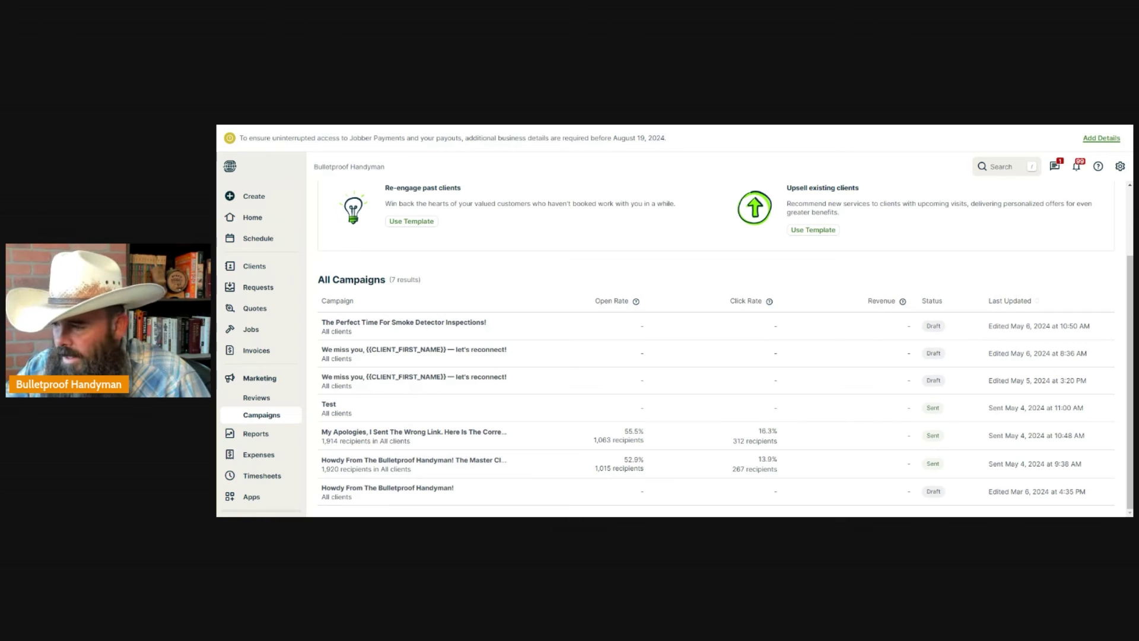
# Open the Reviews overview in the marketing area
pyautogui.click(252, 400)
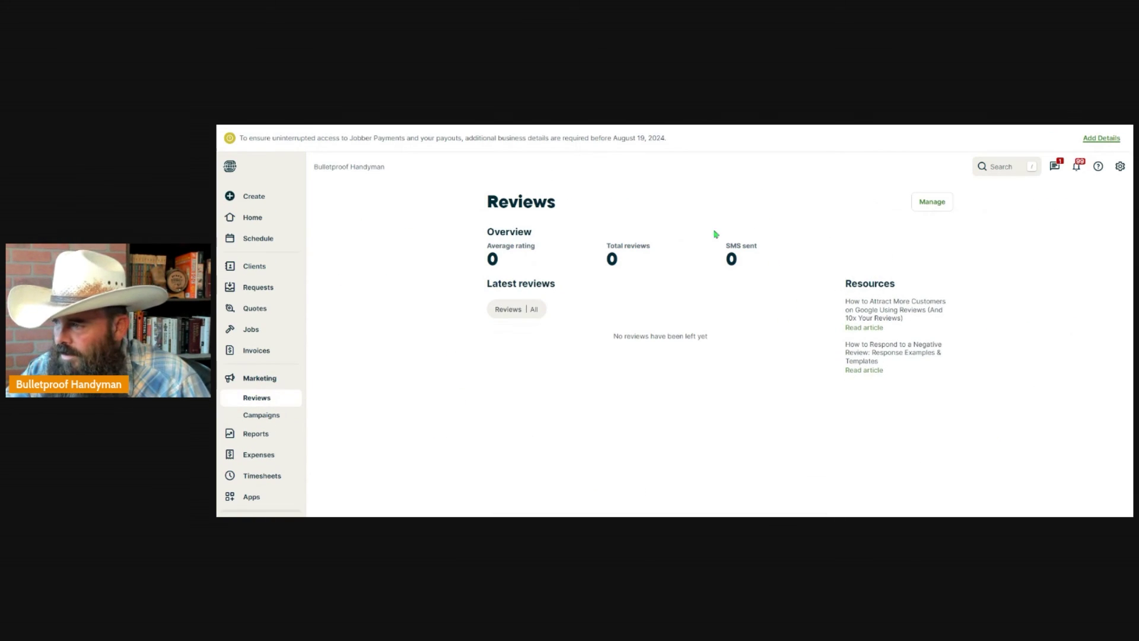